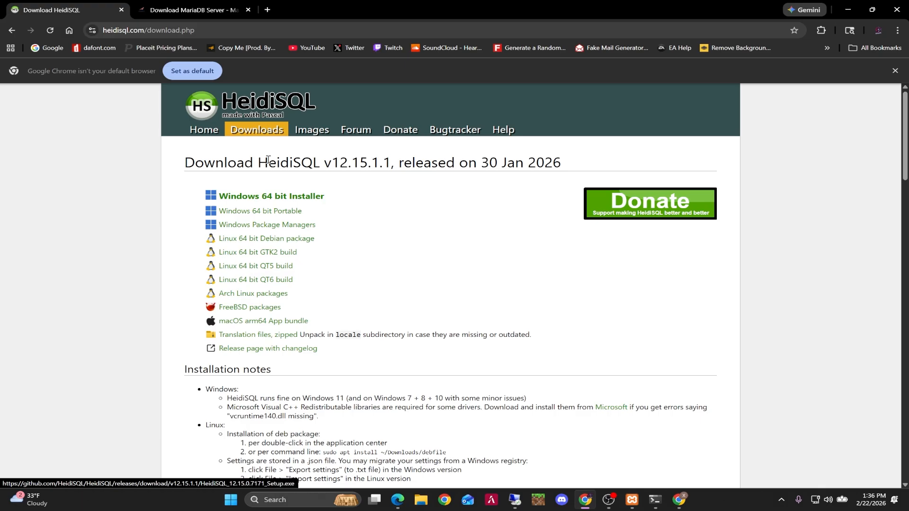
# Download the HeidiSQL Windows 64 bit Installer, save the downloaded setup file to the desktop, and minimize the browser.
pyautogui.click(238, 196)
pyautogui.moveTo(544, 10); pyautogui.dragTo(256, 192)
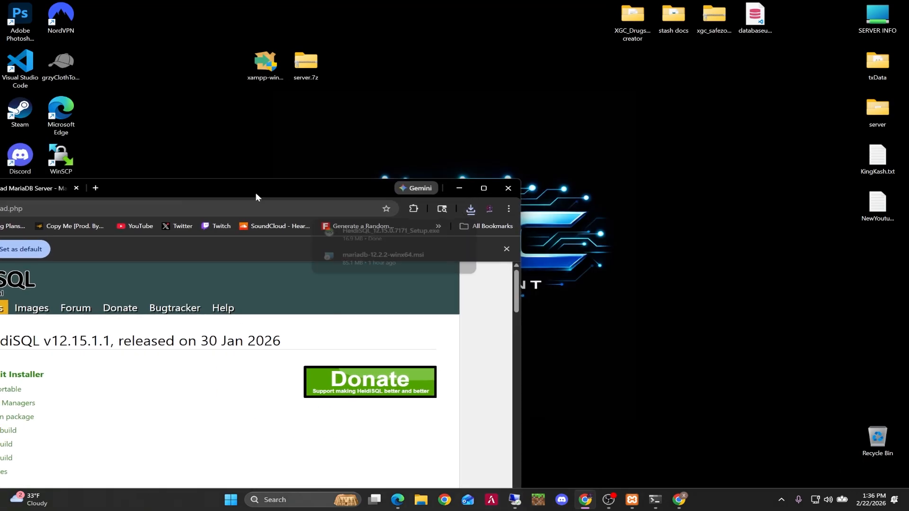
pyautogui.moveTo(377, 234); pyautogui.dragTo(451, 126)
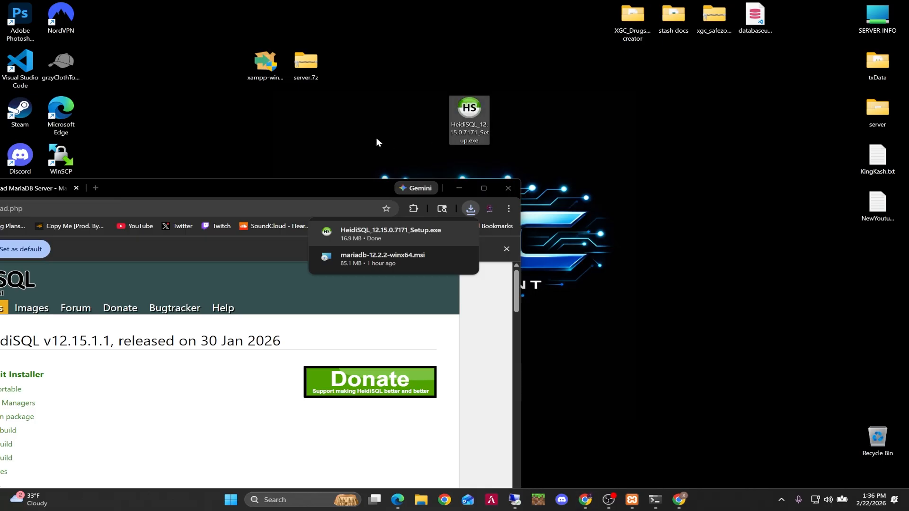
pyautogui.click(461, 187)
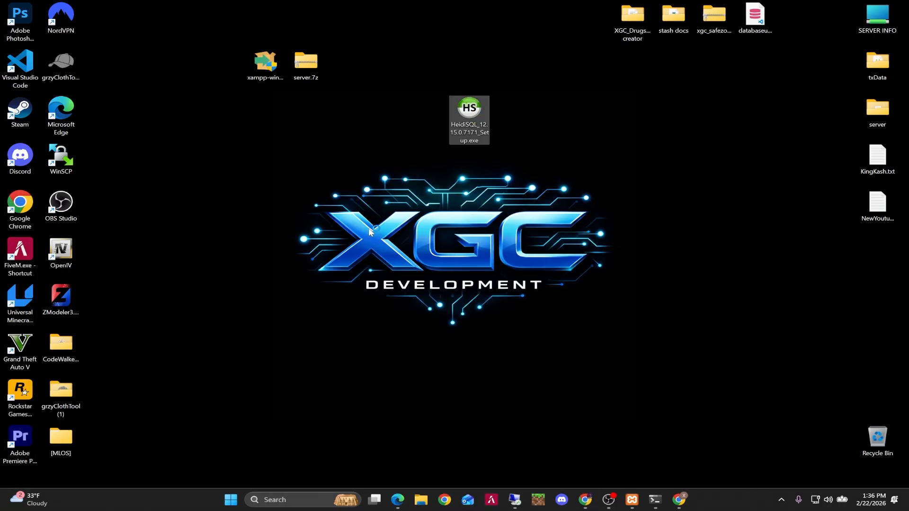
# Run the HeidiSQL setup file and accept the license agreement.
pyautogui.click(478, 240)
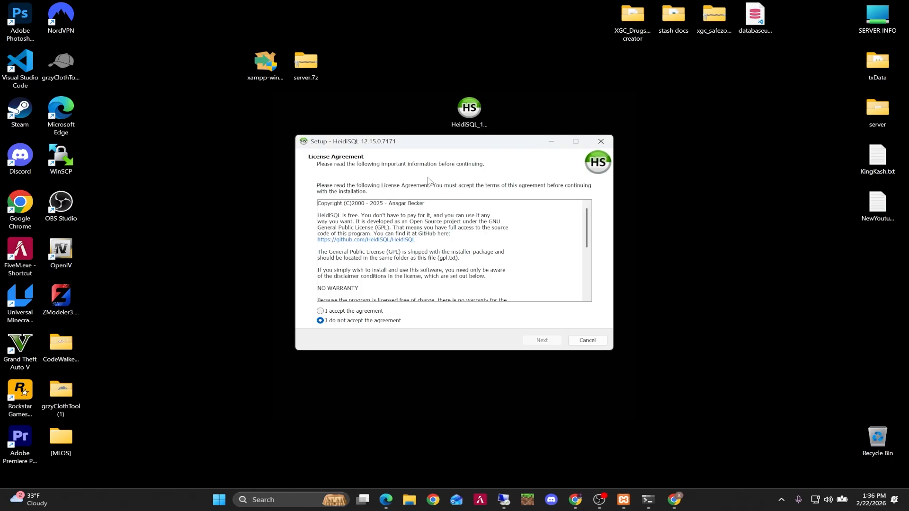
pyautogui.click(321, 311)
pyautogui.click(554, 344)
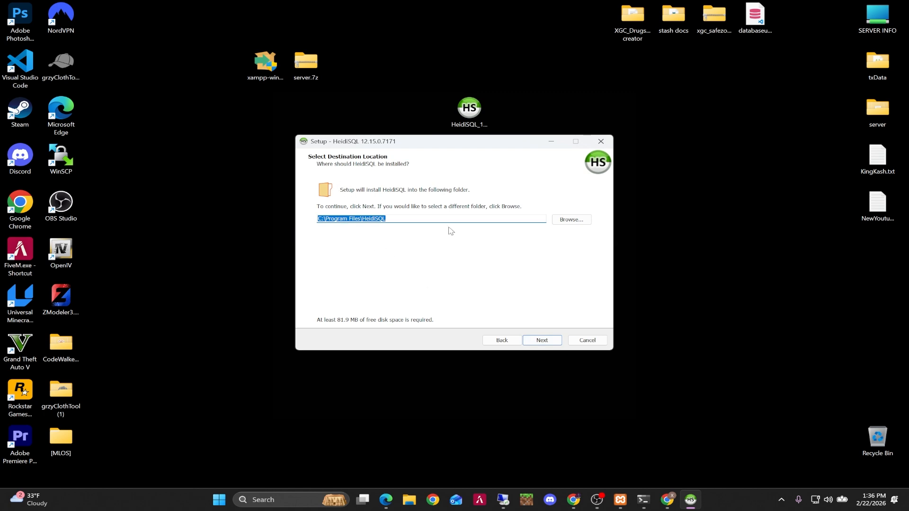
# Complete the HeidiSQL installation with the default folder, Start Menu folder and tasks, launching HeidiSQL at the end.
pyautogui.click(542, 340)
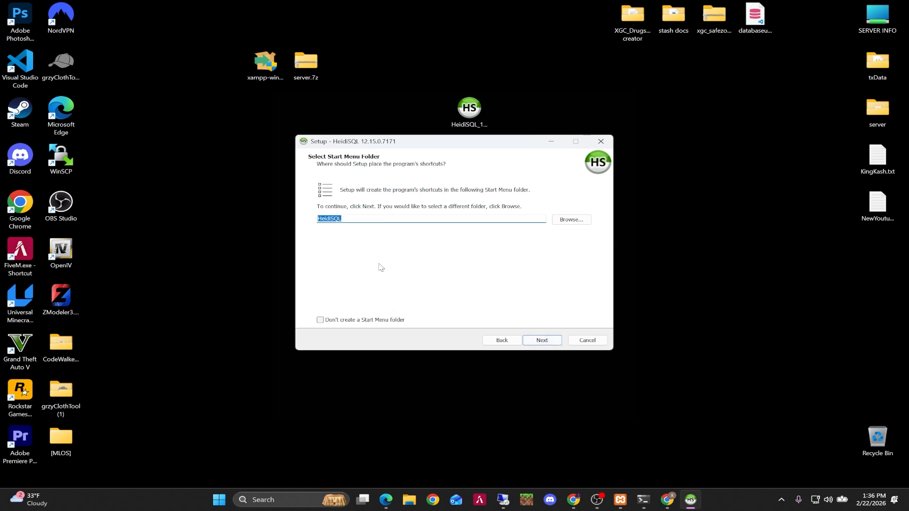
pyautogui.click(548, 343)
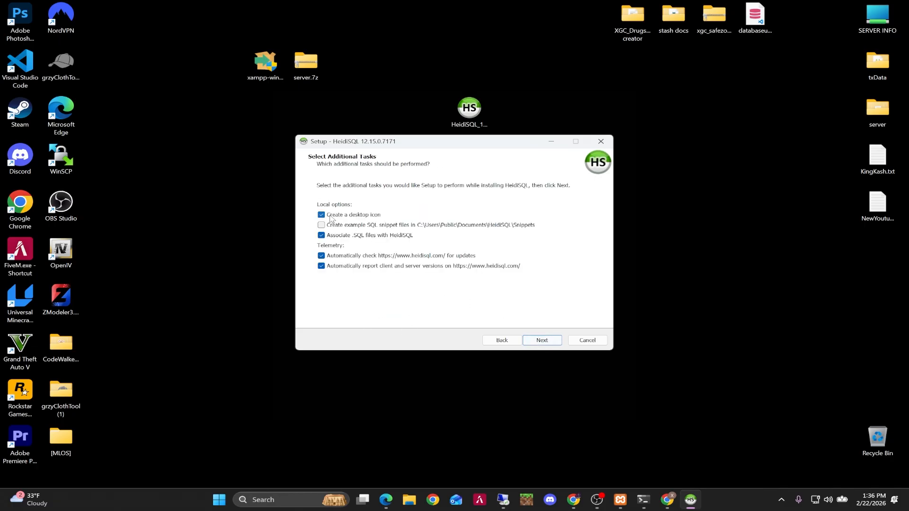
pyautogui.click(545, 342)
pyautogui.click(543, 341)
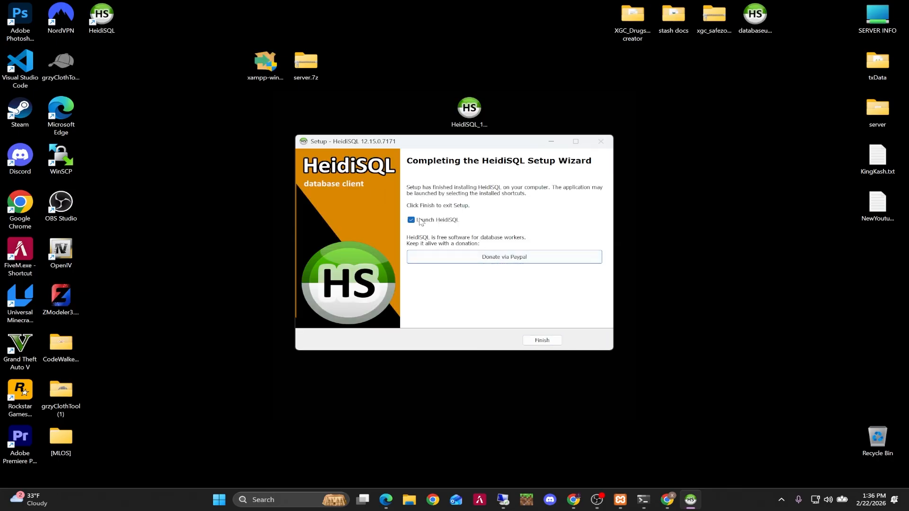
pyautogui.click(542, 341)
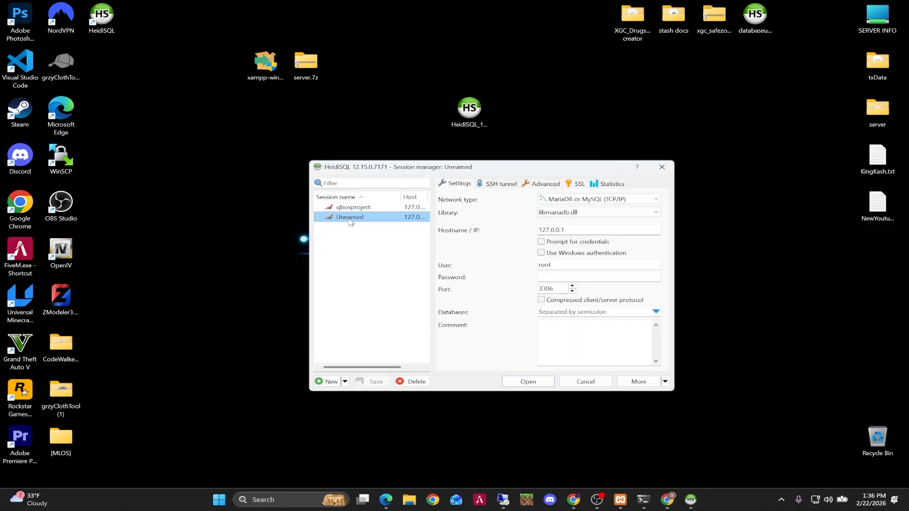
# Open the Unnamed session and select the qbox_9b4536 database.
pyautogui.doubleClick(362, 219)
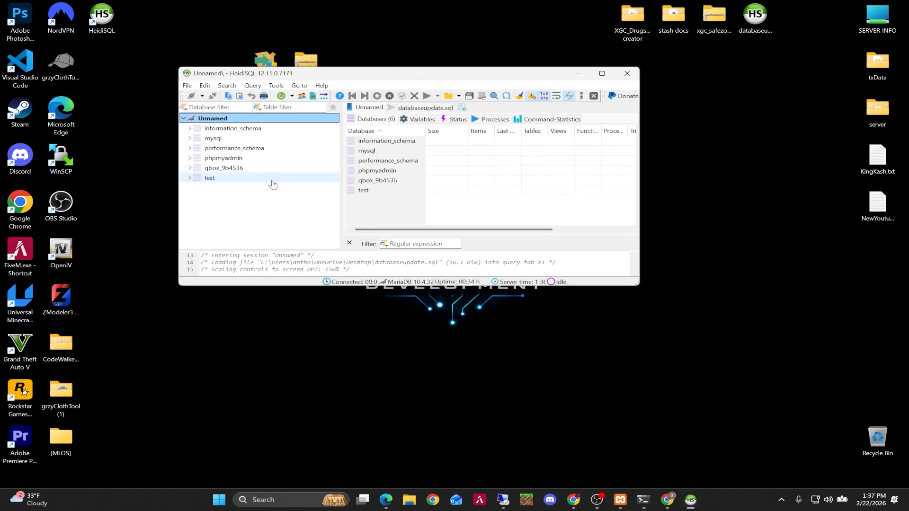
pyautogui.click(255, 168)
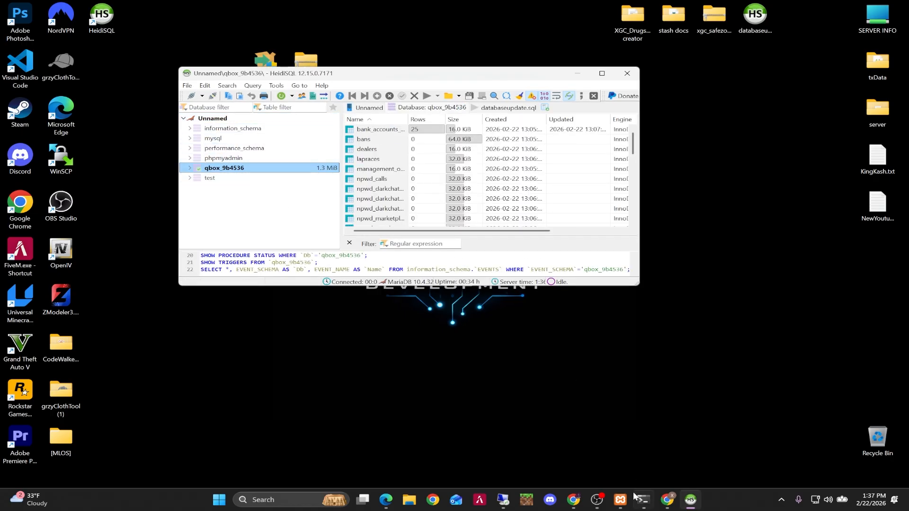
# Open phpMyAdmin through the MySQL admin in the XAMPP control panel, then minimize the browser and control panel.
pyautogui.click(620, 500)
pyautogui.click(410, 191)
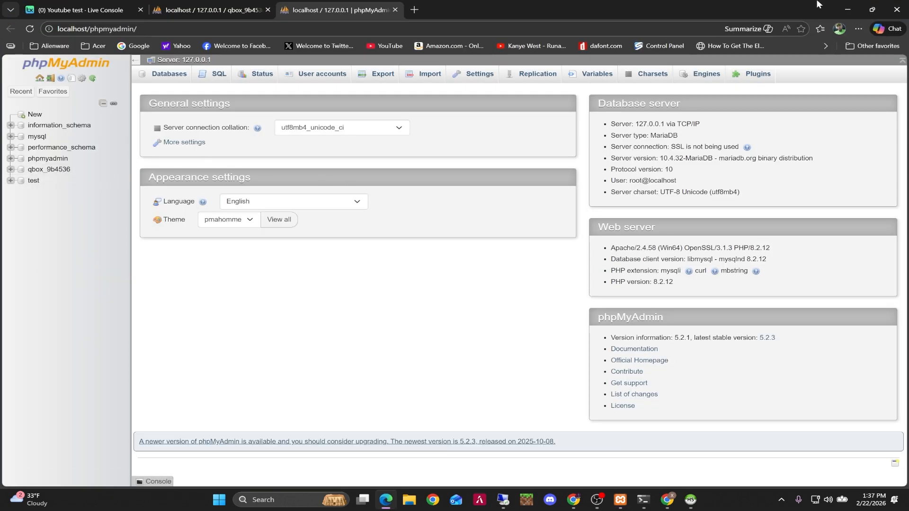
pyautogui.click(847, 9)
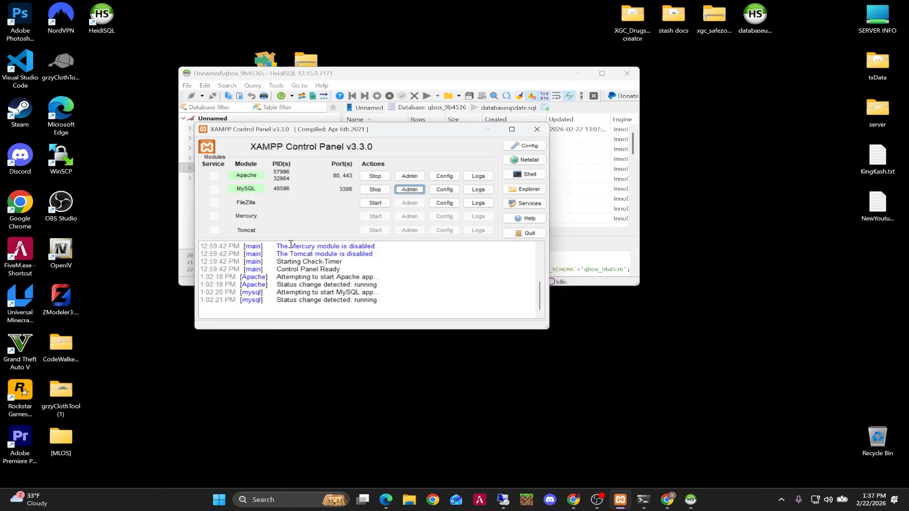
pyautogui.click(490, 129)
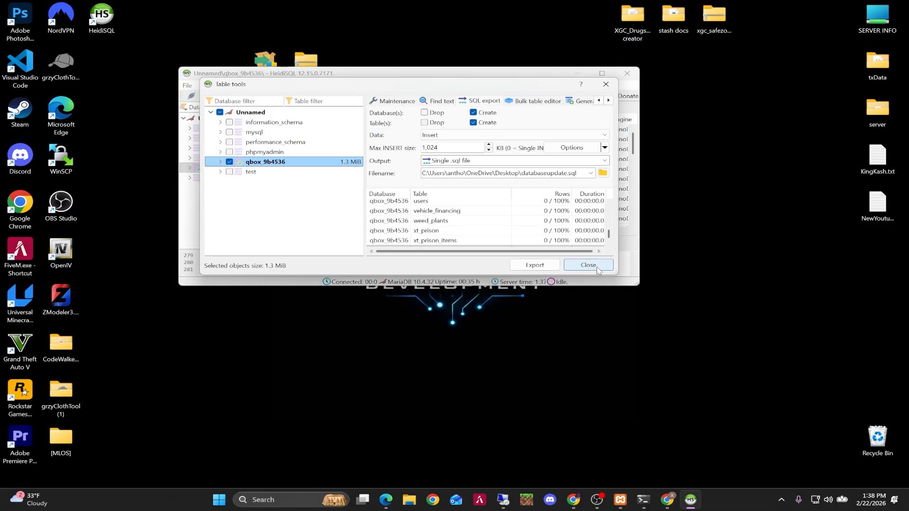
# Export the qbox_9b4536 database as a single SQL file to databaseupdate.sql on the desktop, declining the file reload.
pyautogui.click(589, 266)
pyautogui.rightClick(235, 171)
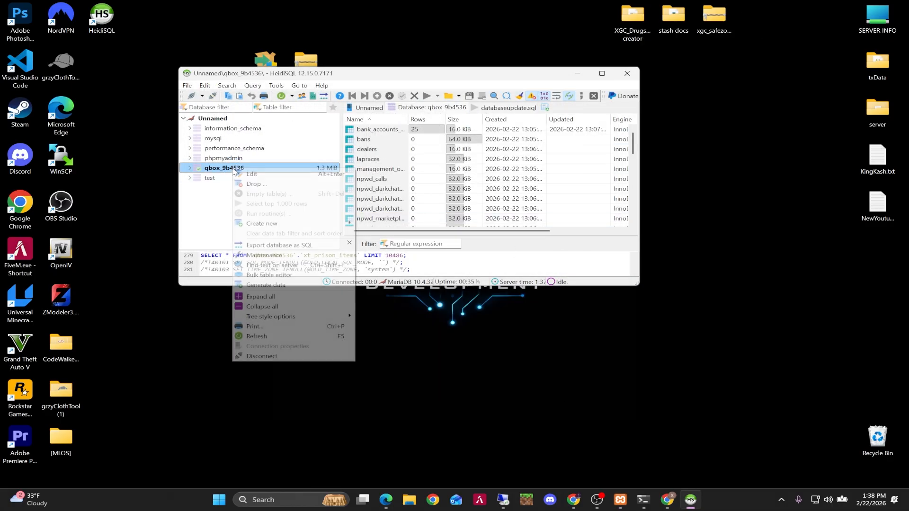
pyautogui.click(275, 245)
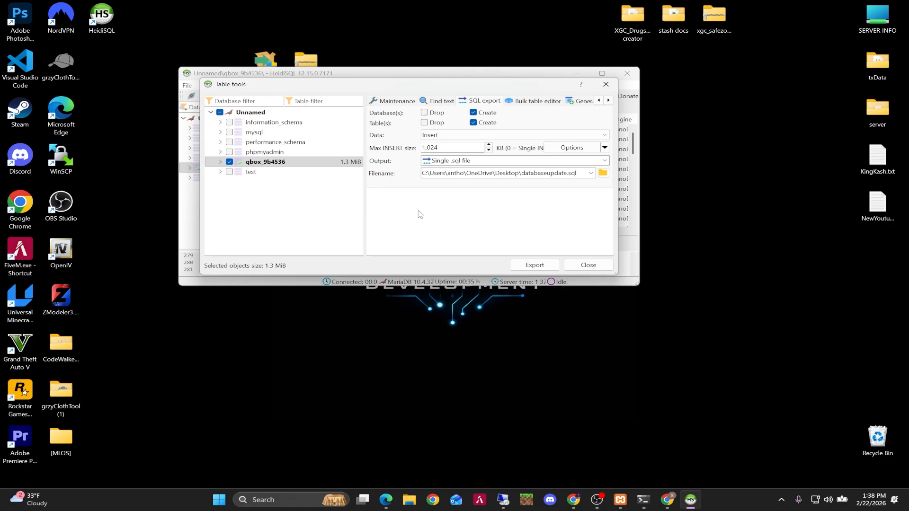
pyautogui.click(534, 265)
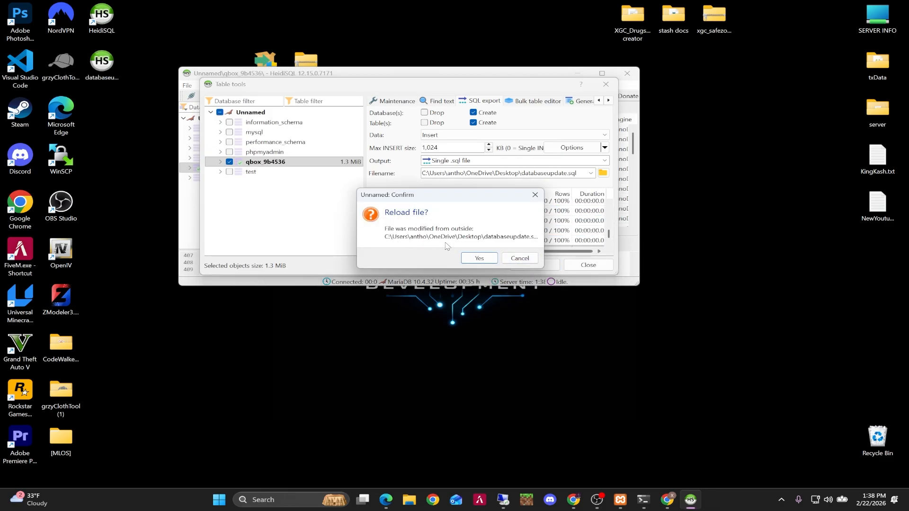
pyautogui.click(517, 258)
pyautogui.click(112, 69)
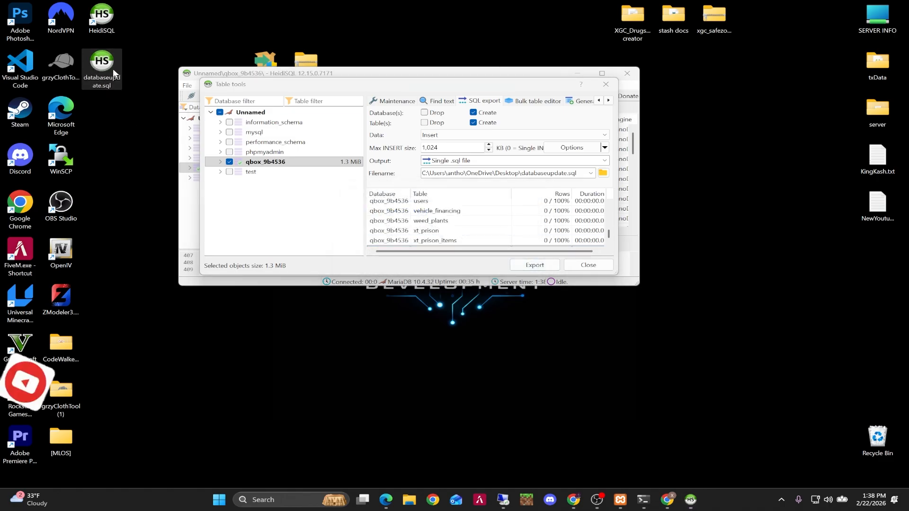
pyautogui.click(606, 85)
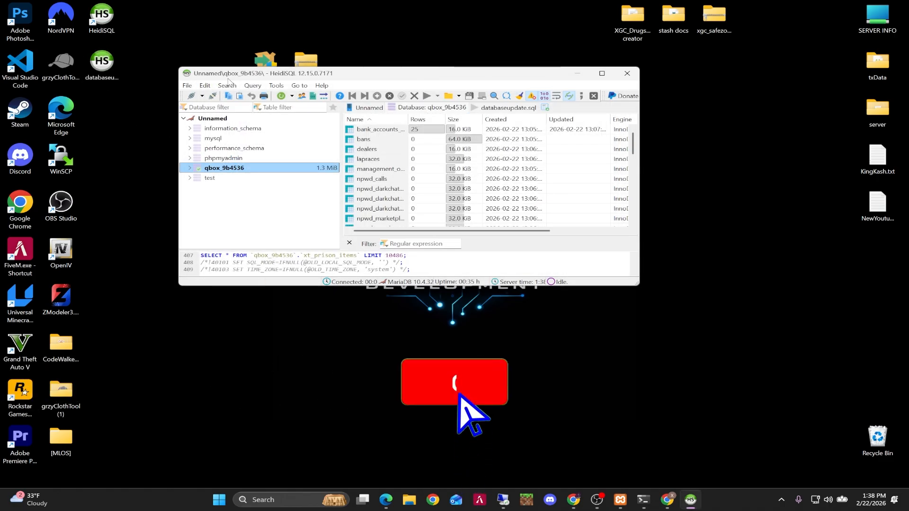
# Move the databaseupdate.sql icon on the desktop and close HeidiSQL.
pyautogui.moveTo(102, 64); pyautogui.dragTo(397, 66)
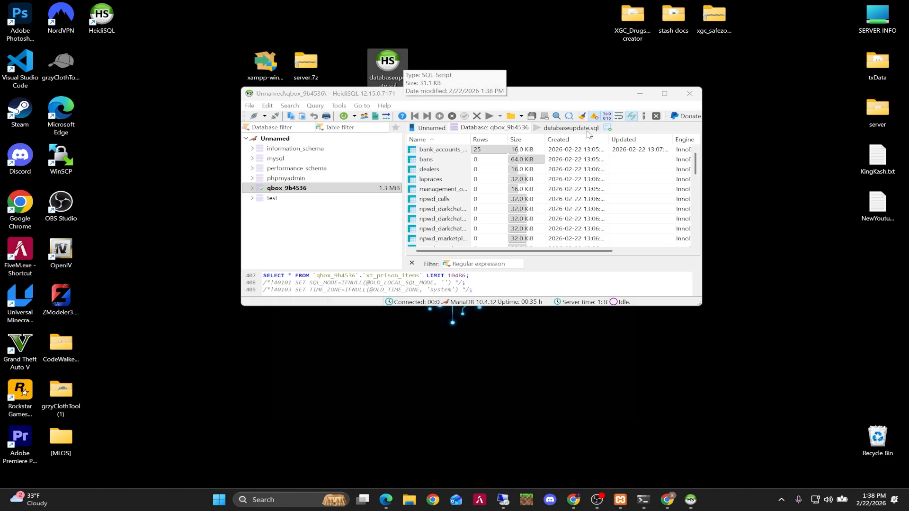
pyautogui.click(689, 93)
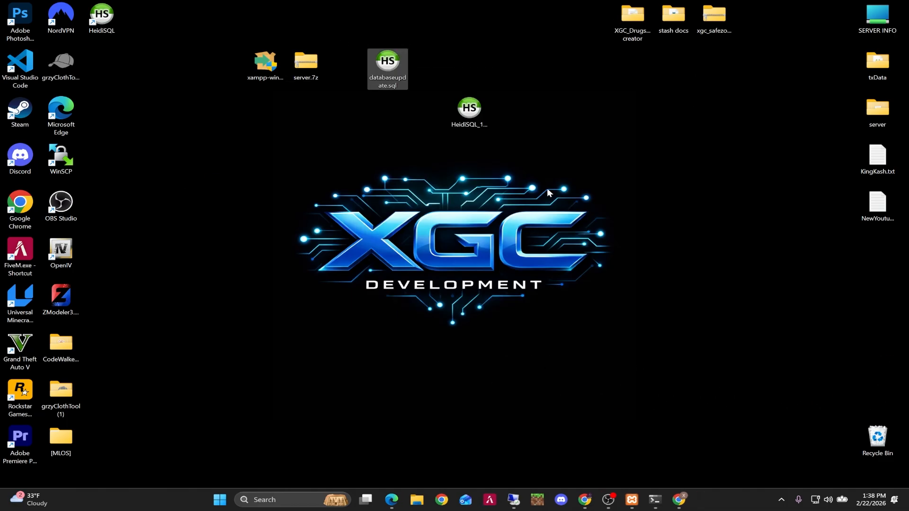
# Stop the MySQL and Apache modules in the XAMPP control panel and close the panel.
pyautogui.click(635, 499)
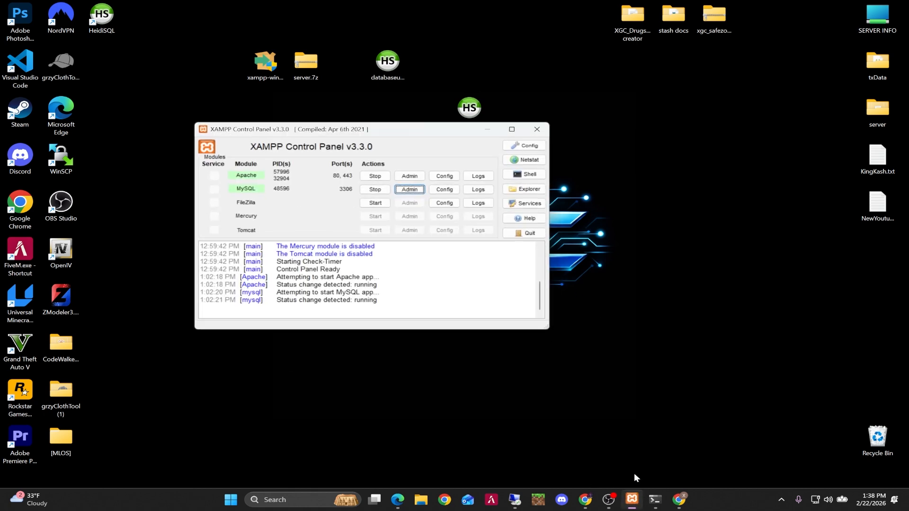
pyautogui.click(375, 190)
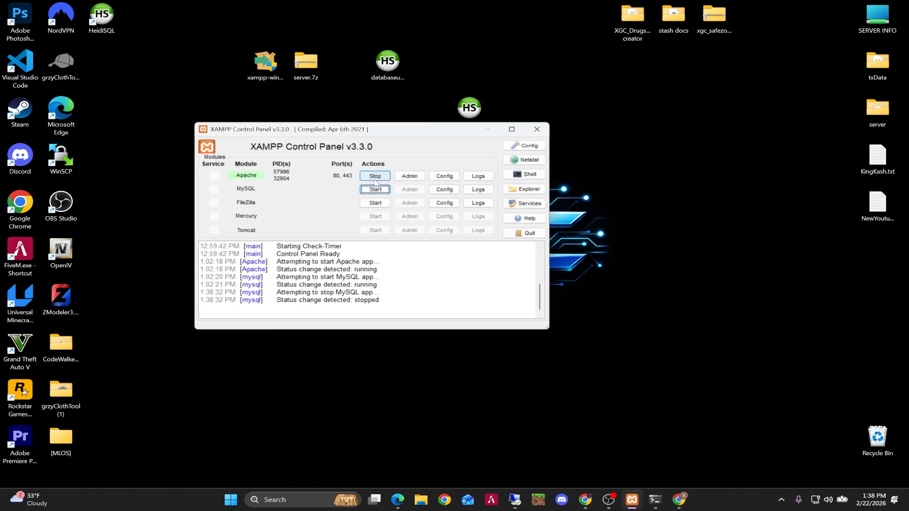
pyautogui.click(374, 177)
pyautogui.click(537, 129)
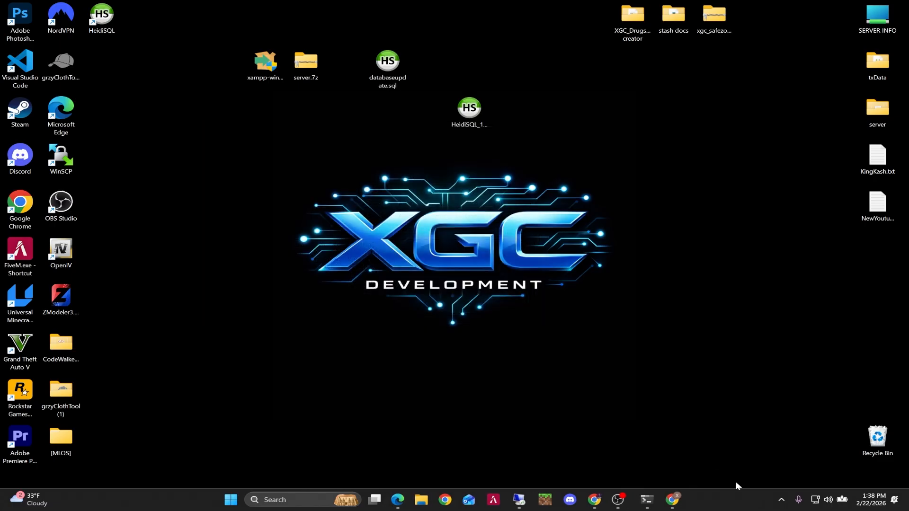
# Quit XAMPP from its system tray icon and acknowledge the error dialog.
pyautogui.click(782, 500)
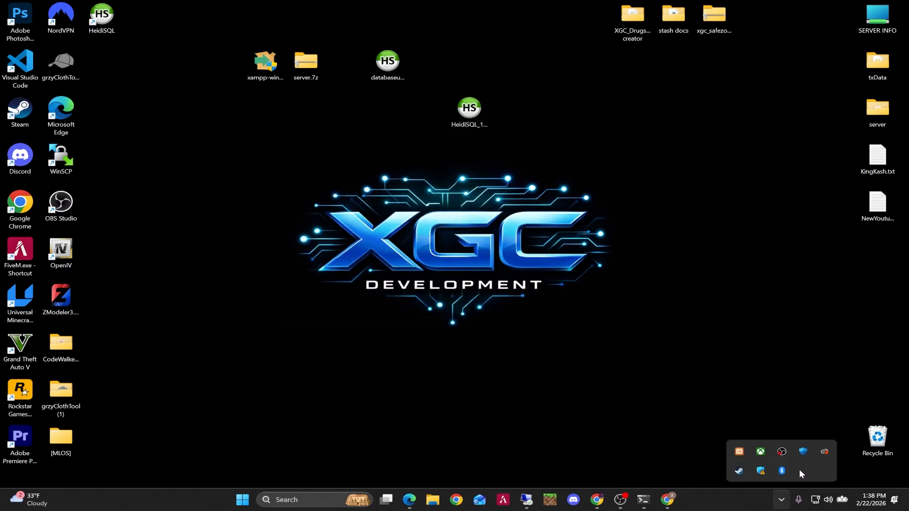
pyautogui.rightClick(740, 453)
pyautogui.click(758, 450)
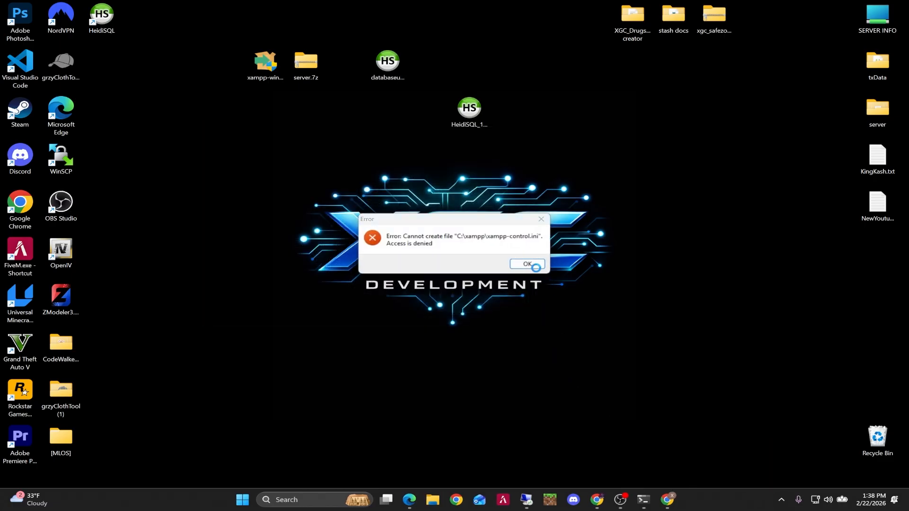
pyautogui.click(521, 263)
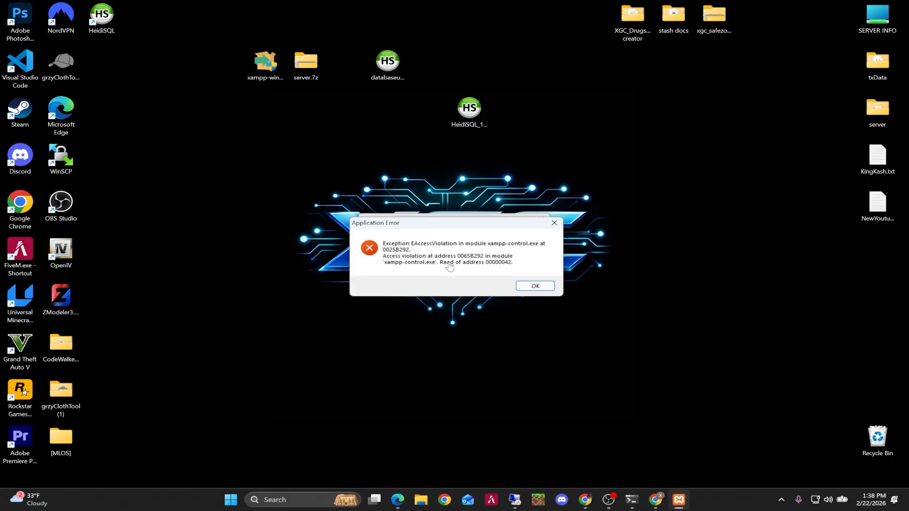
# End the xampp-control.exe task in Task Manager and close Task Manager.
pyautogui.hotkey('ctrl', 'shift', 'Escape')
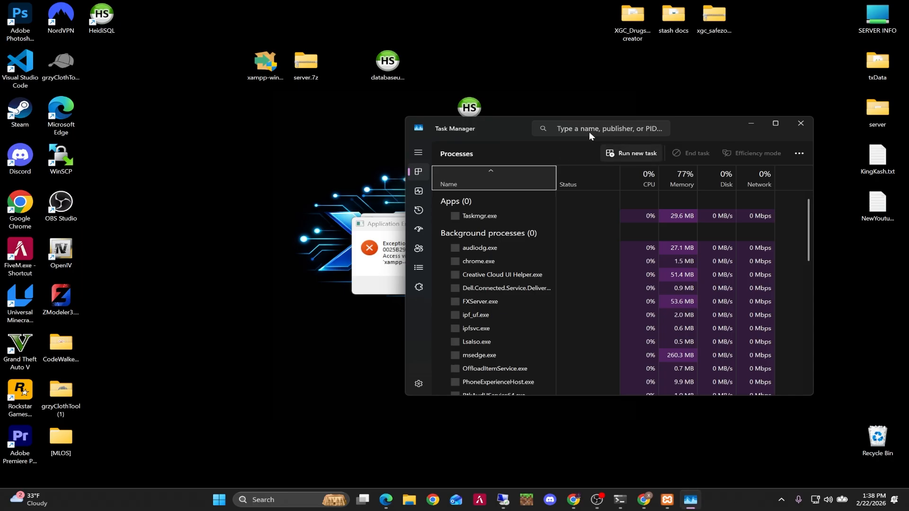
pyautogui.click(587, 128)
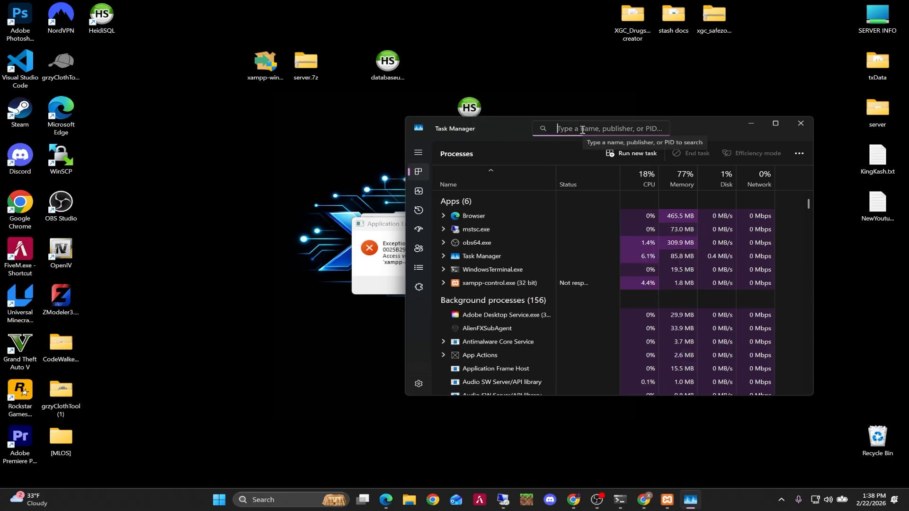
pyautogui.write('xx')
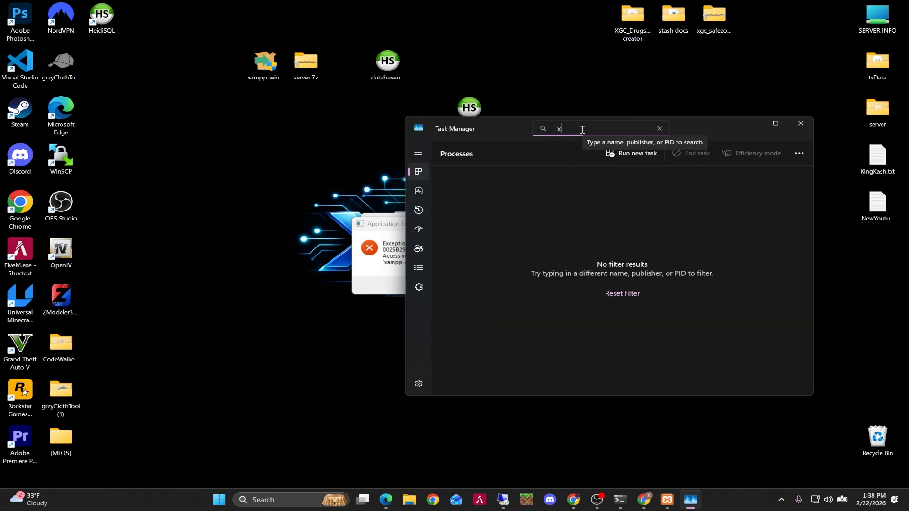
pyautogui.press('BackSpace')
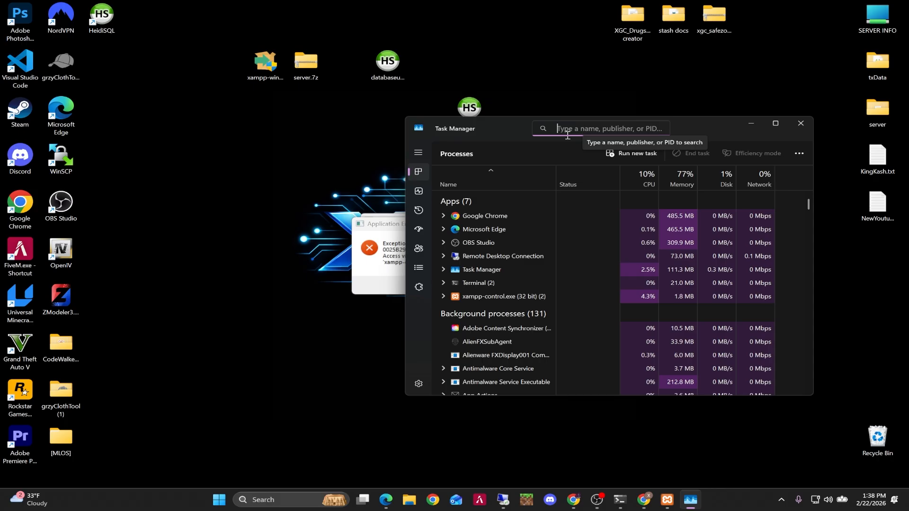
pyautogui.click(545, 298)
pyautogui.doubleClick(535, 297)
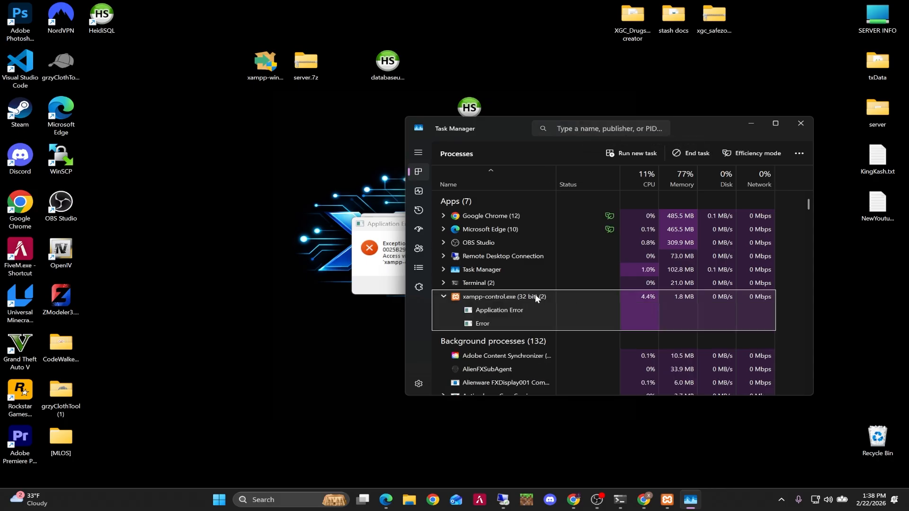
pyautogui.click(696, 154)
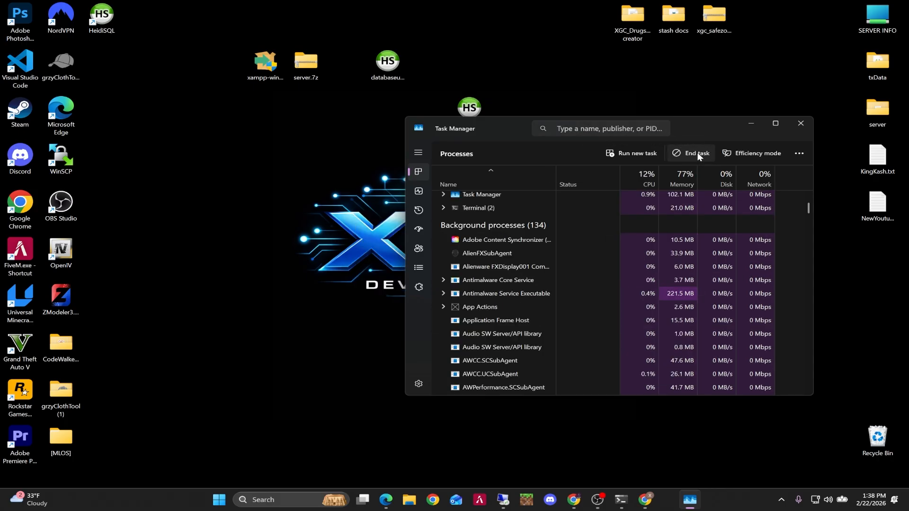
pyautogui.click(801, 123)
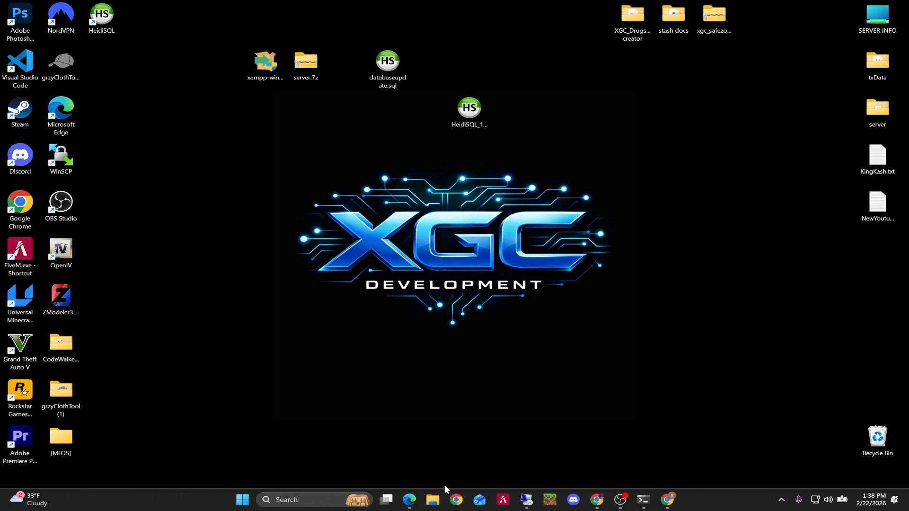
# Open Programs and Features from Control Panel, start uninstalling XAMPP, and move the uninstall window aside.
pyautogui.click(300, 497)
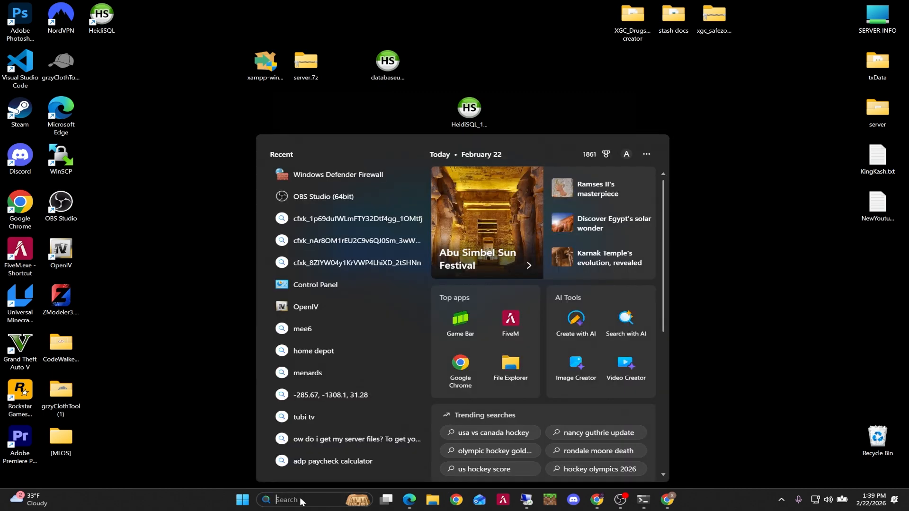
pyautogui.write('cop')
pyautogui.press('BackSpace')
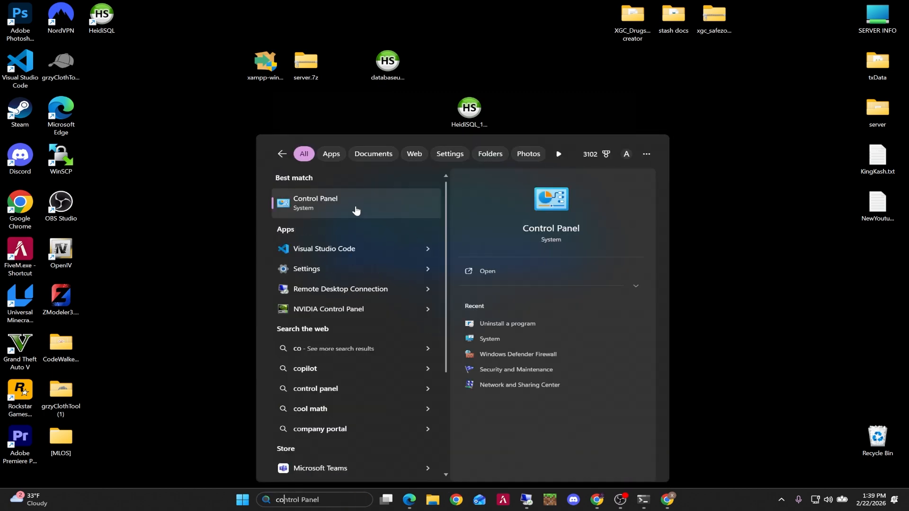
pyautogui.click(356, 209)
pyautogui.click(370, 270)
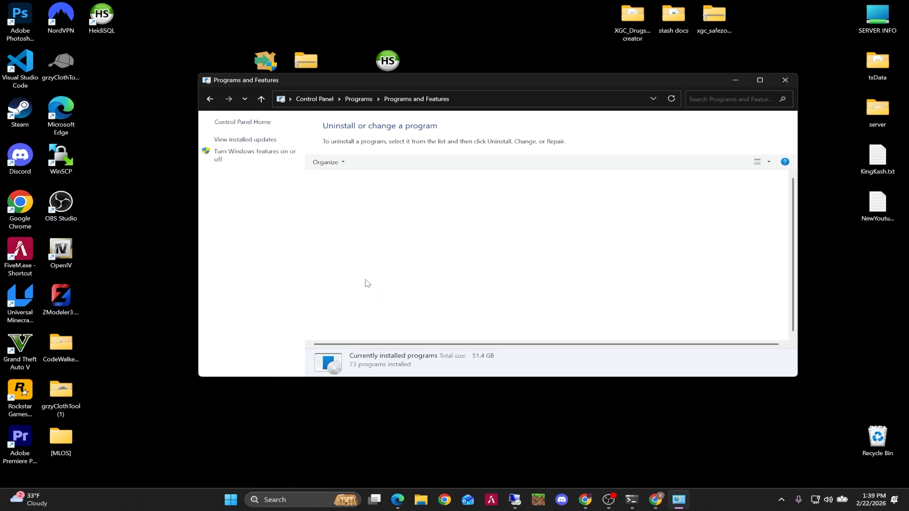
pyautogui.scroll(-5, 395, 270)
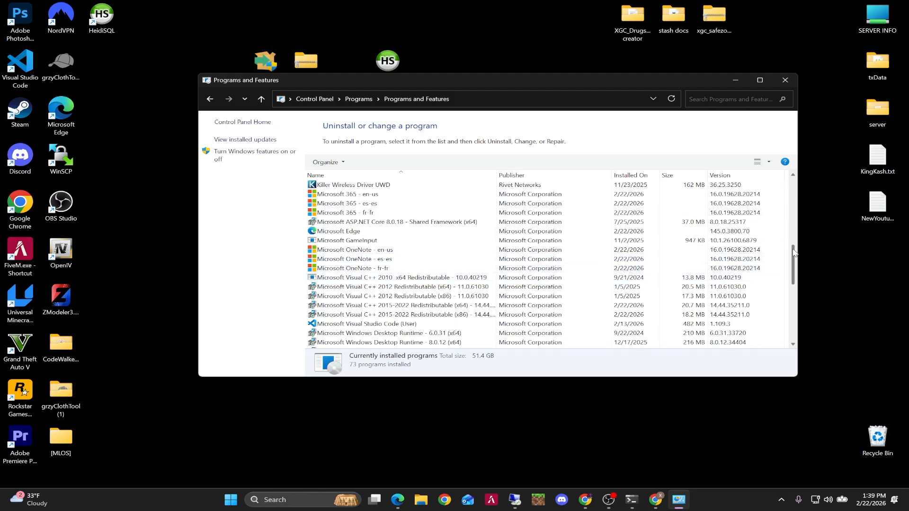
pyautogui.moveTo(794, 253); pyautogui.dragTo(800, 315)
pyautogui.click(360, 343)
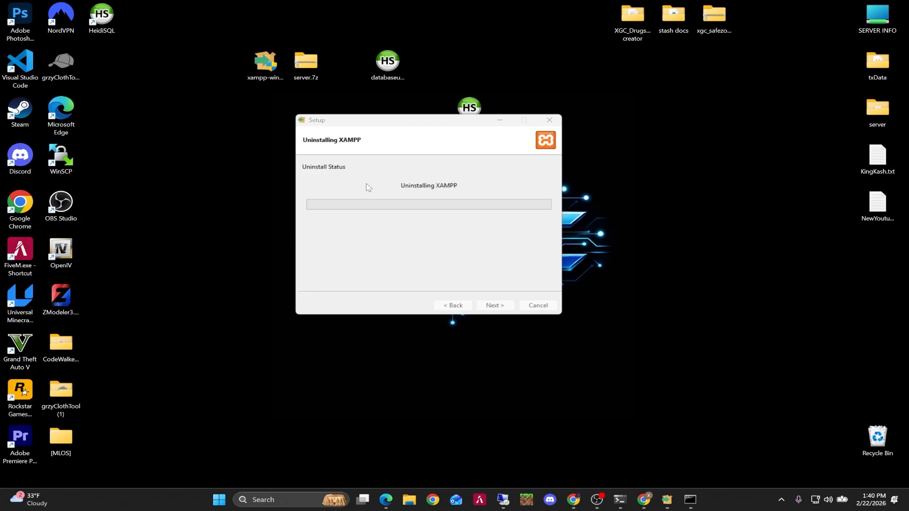
pyautogui.moveTo(342, 124); pyautogui.dragTo(277, 137)
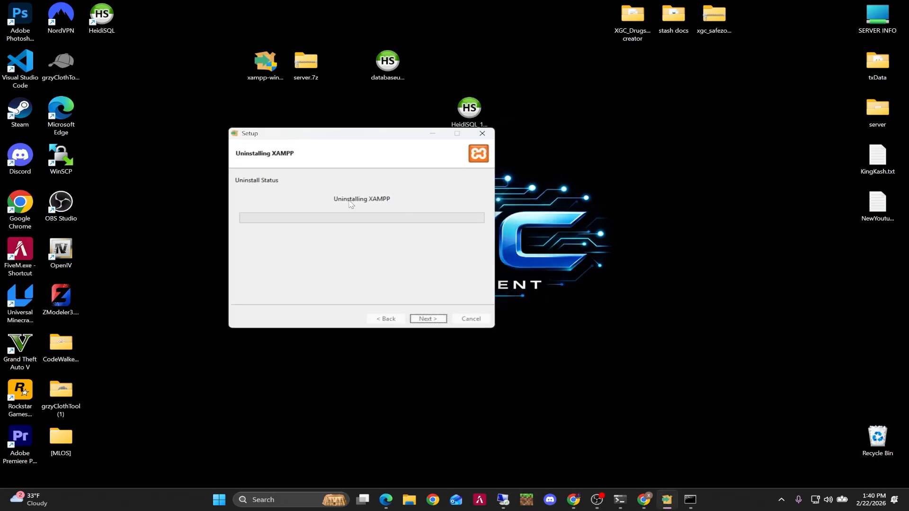
# Browse the C: drive's Program Files and Program Files (x86) folders in File Explorer, then close it.
pyautogui.click(409, 500)
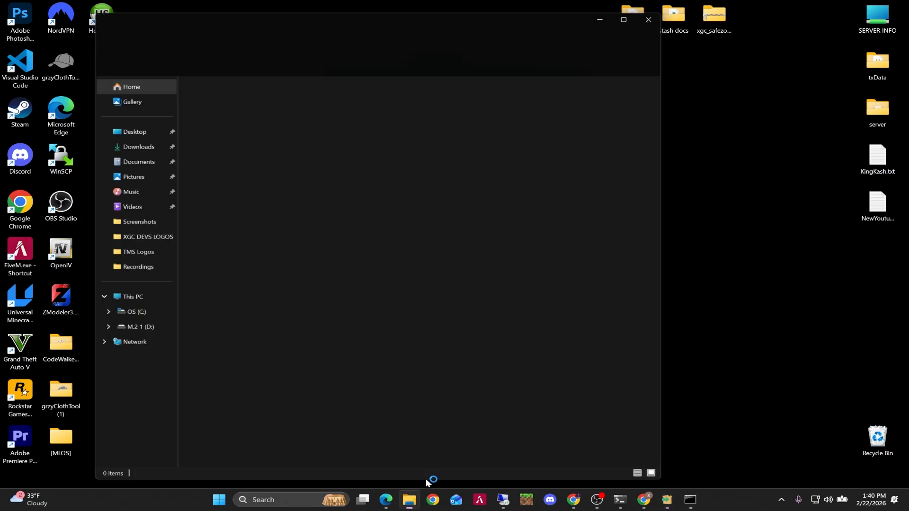
pyautogui.moveTo(277, 12); pyautogui.dragTo(459, 57)
pyautogui.click(311, 343)
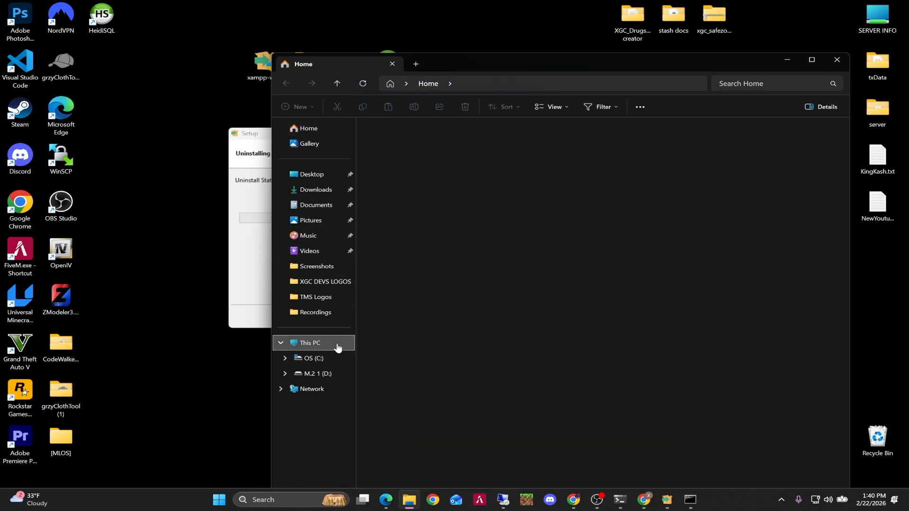
pyautogui.doubleClick(426, 147)
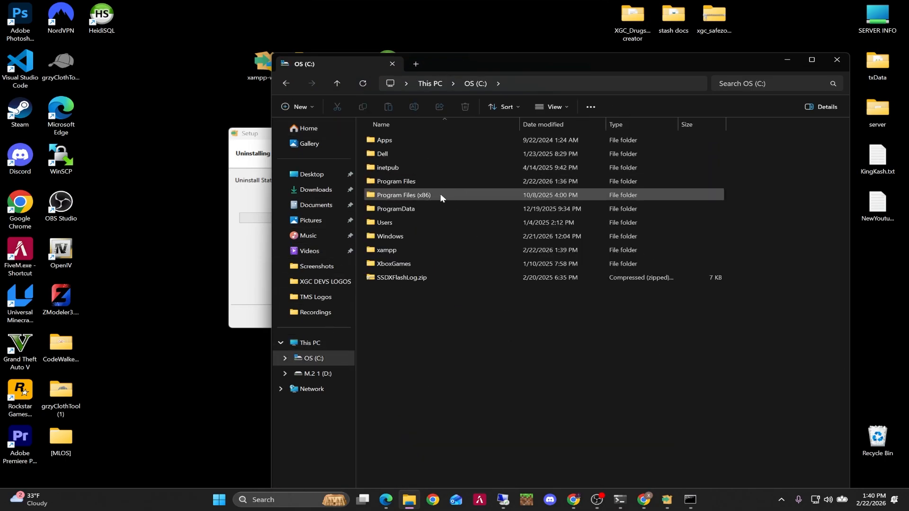
pyautogui.doubleClick(428, 182)
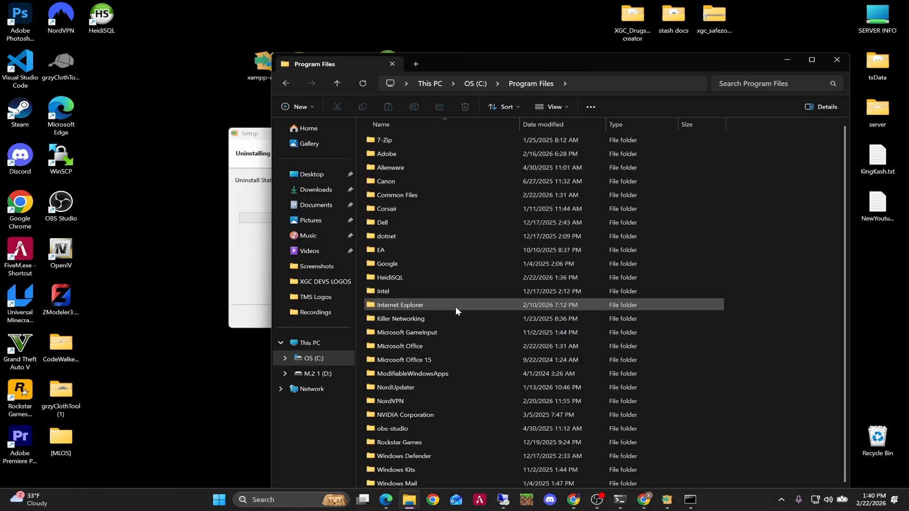
pyautogui.scroll(1, 445, 391)
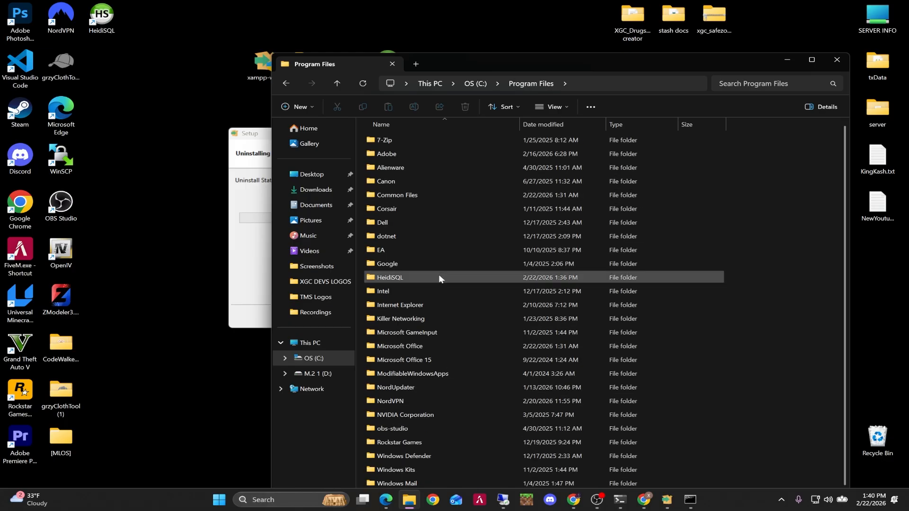
pyautogui.click(287, 83)
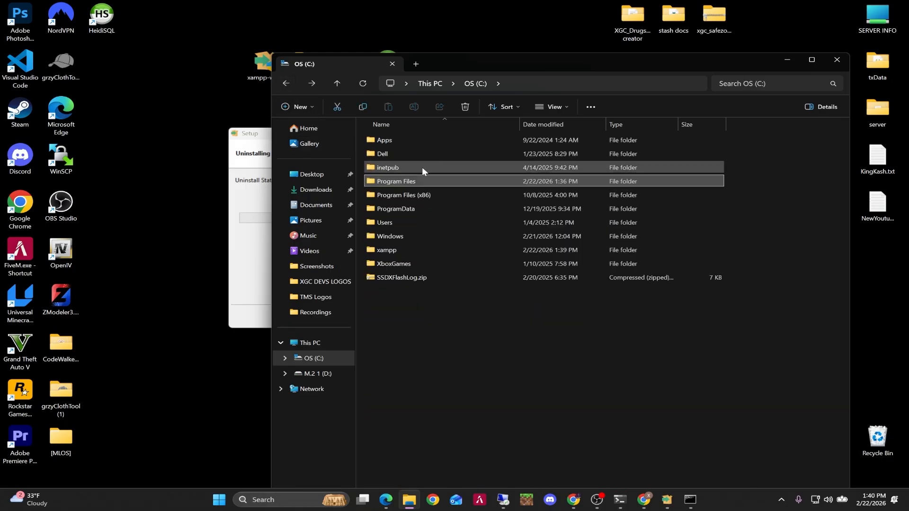
pyautogui.doubleClick(428, 197)
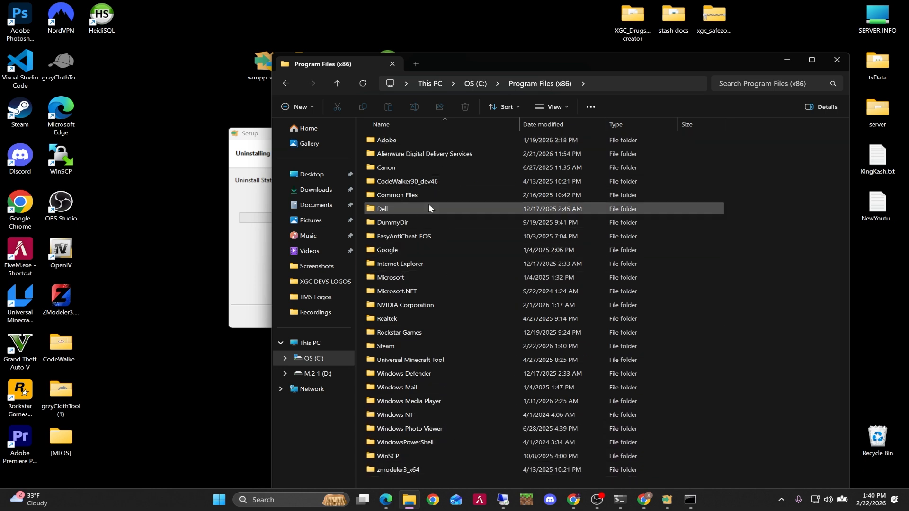
pyautogui.click(263, 274)
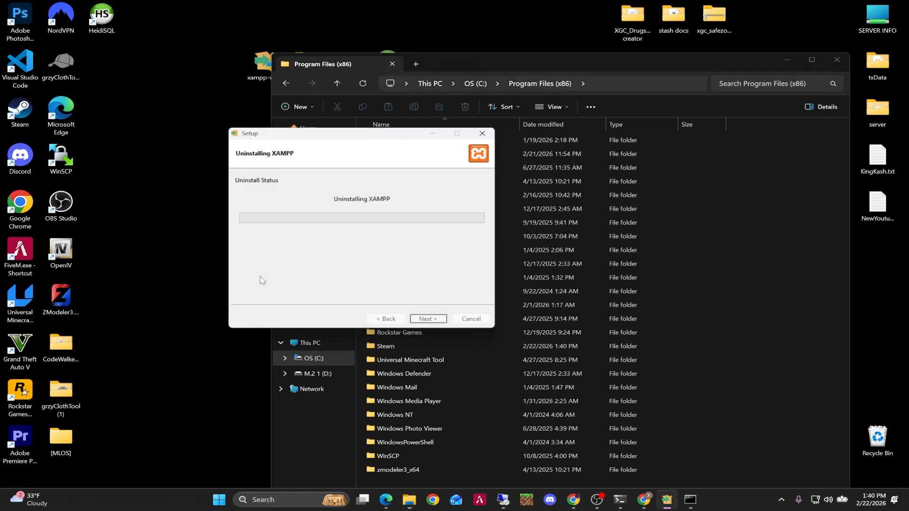
pyautogui.click(754, 170)
pyautogui.click(836, 60)
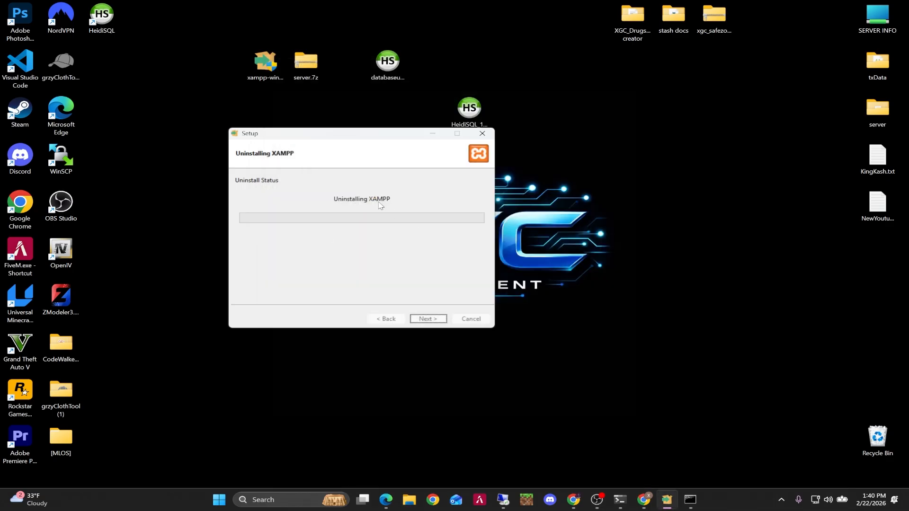
# Download the MariaDB Server 12.2.2 Rolling MSI package for Windows x86_64 from the MariaDB download page.
pyautogui.moveTo(326, 142); pyautogui.dragTo(723, 24)
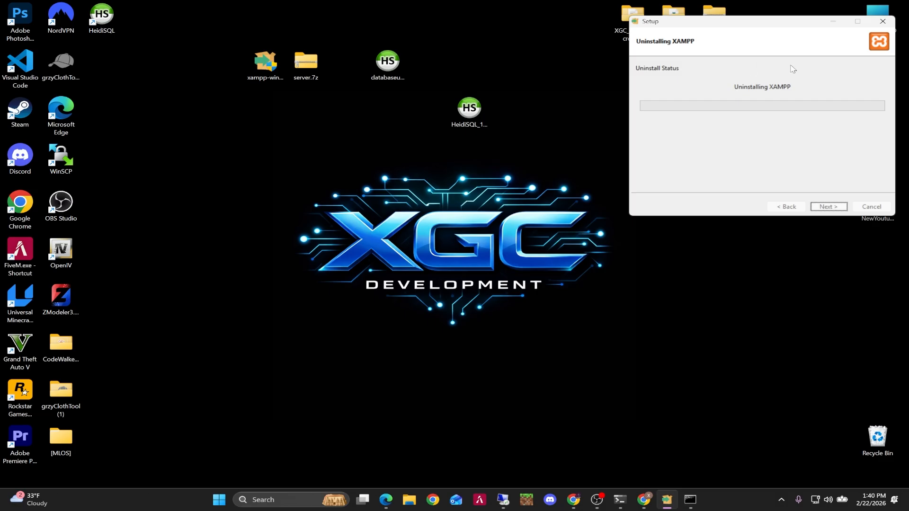
pyautogui.click(573, 499)
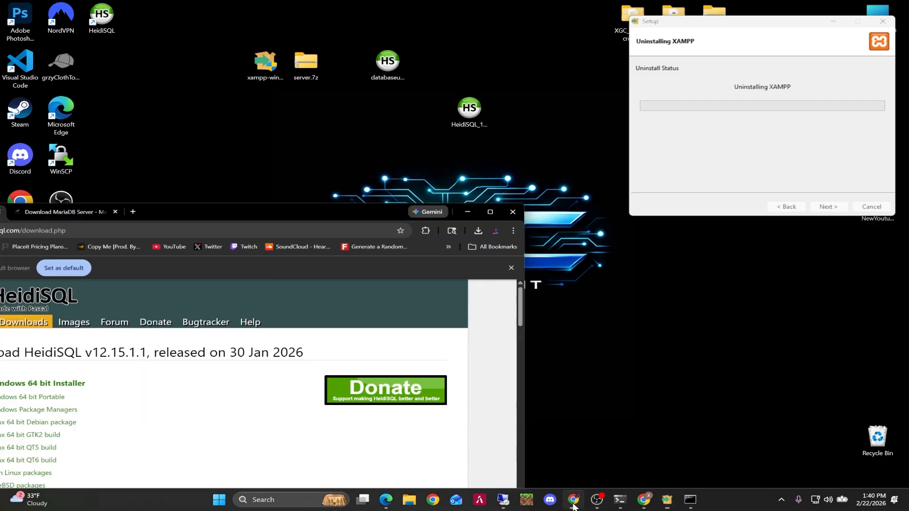
pyautogui.click(484, 189)
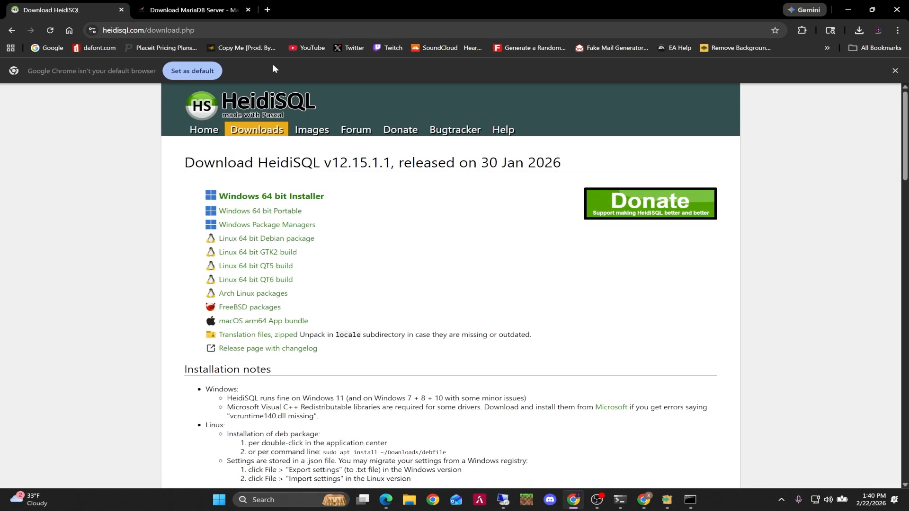
pyautogui.click(210, 6)
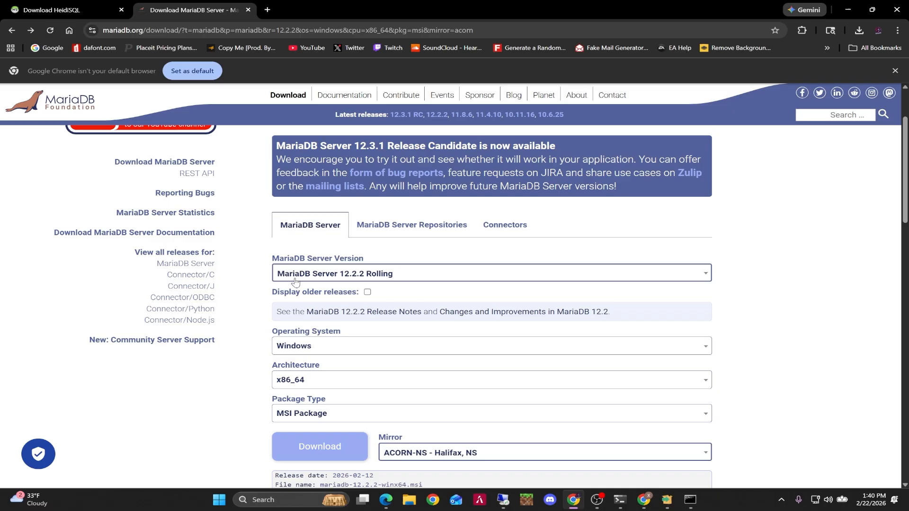
pyautogui.scroll(-2, 349, 291)
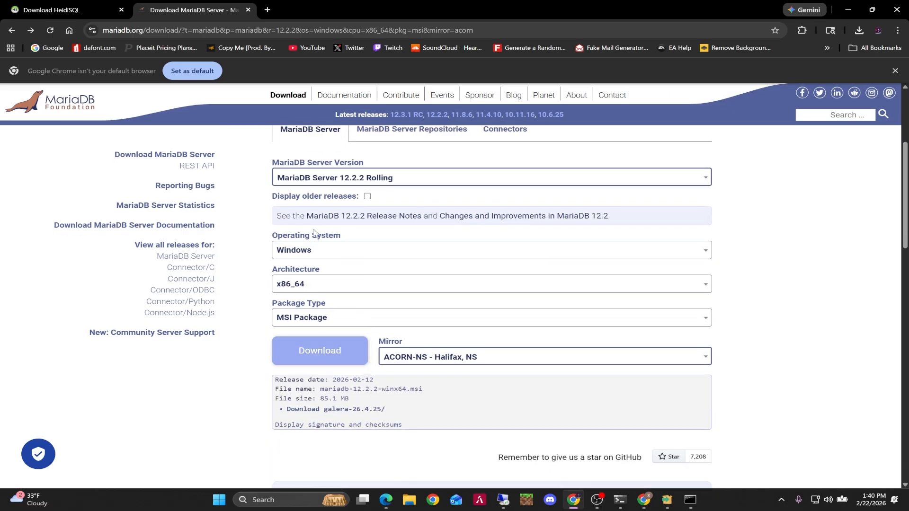
pyautogui.click(314, 361)
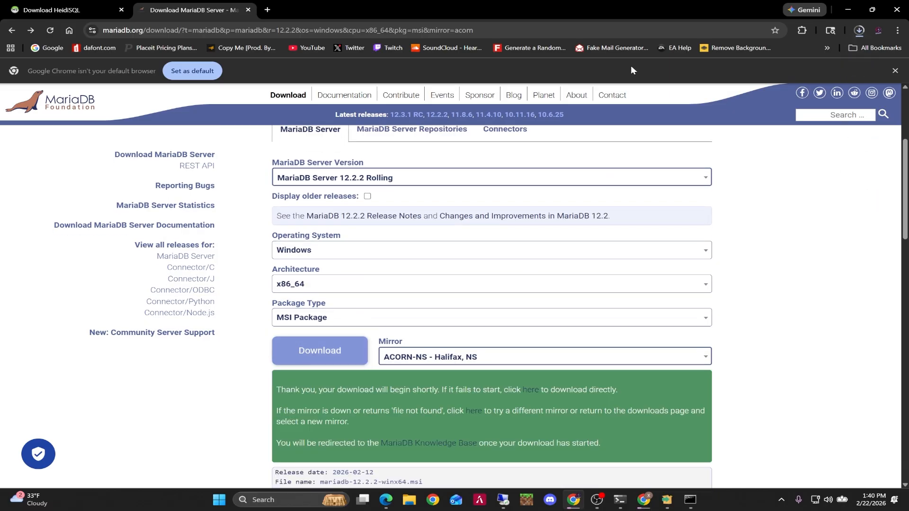
# Drag the downloaded mariadb-12.2.2-winx64.msi from the browser's downloads list onto the desktop and minimize the browser.
pyautogui.doubleClick(618, 9)
pyautogui.moveTo(618, 8); pyautogui.dragTo(274, 234)
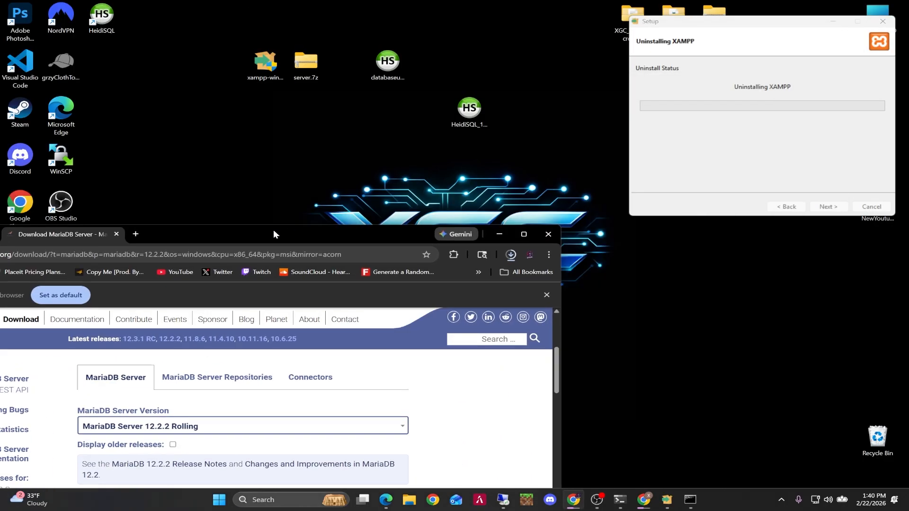
pyautogui.click(511, 254)
pyautogui.moveTo(423, 280); pyautogui.dragTo(387, 161)
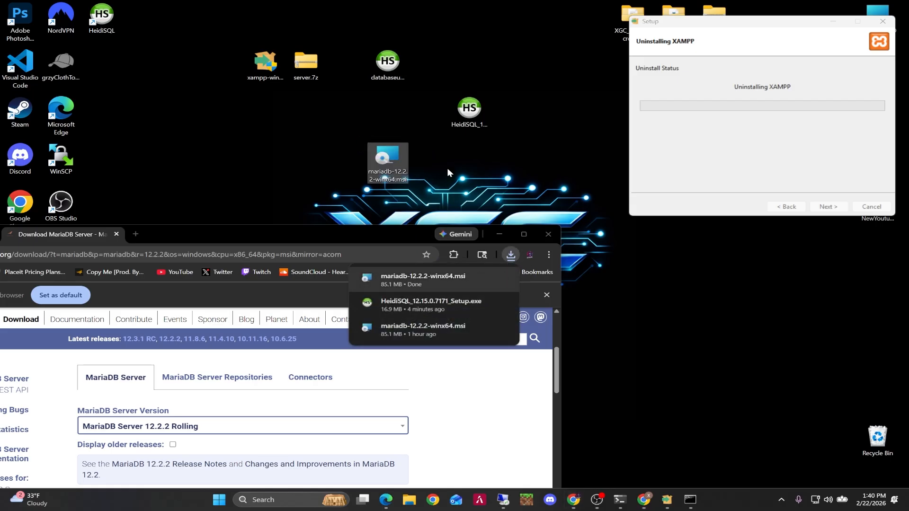
pyautogui.click(501, 234)
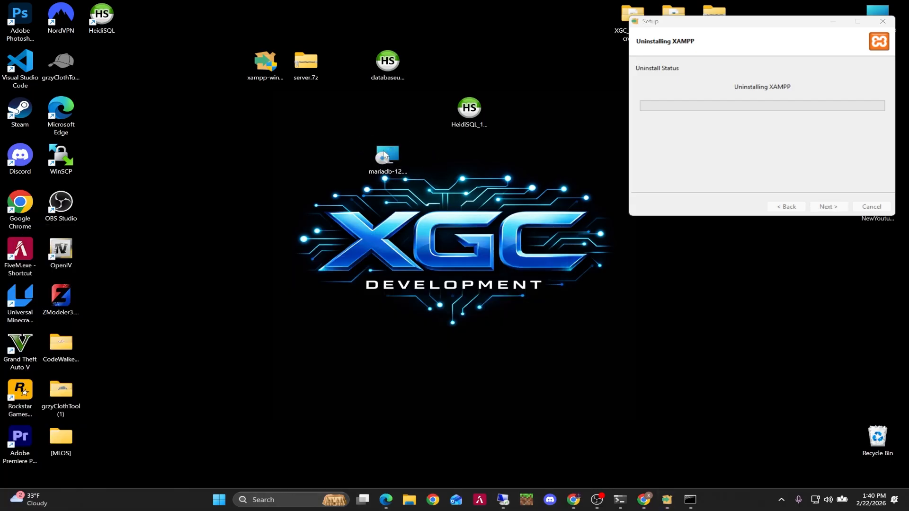
# Launch the MariaDB installer, accept the license agreement and keep the default custom setup features.
pyautogui.doubleClick(385, 157)
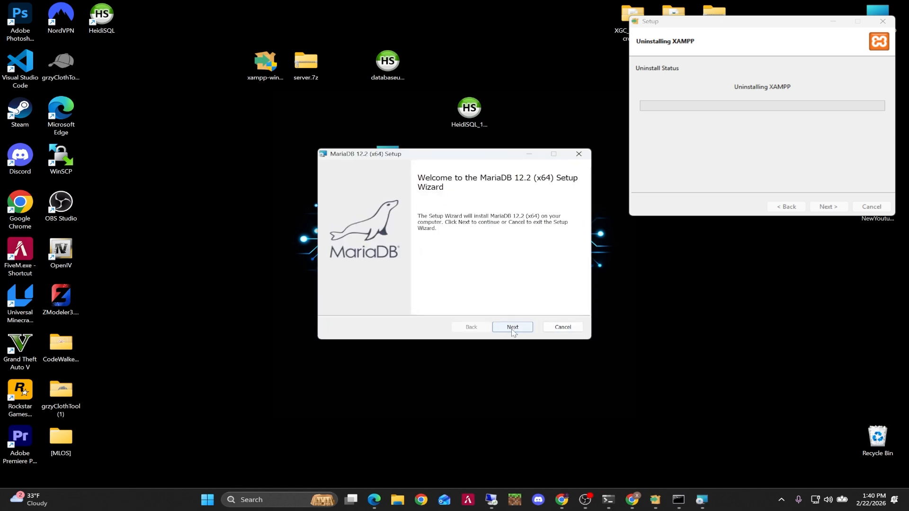
pyautogui.click(511, 327)
pyautogui.click(337, 303)
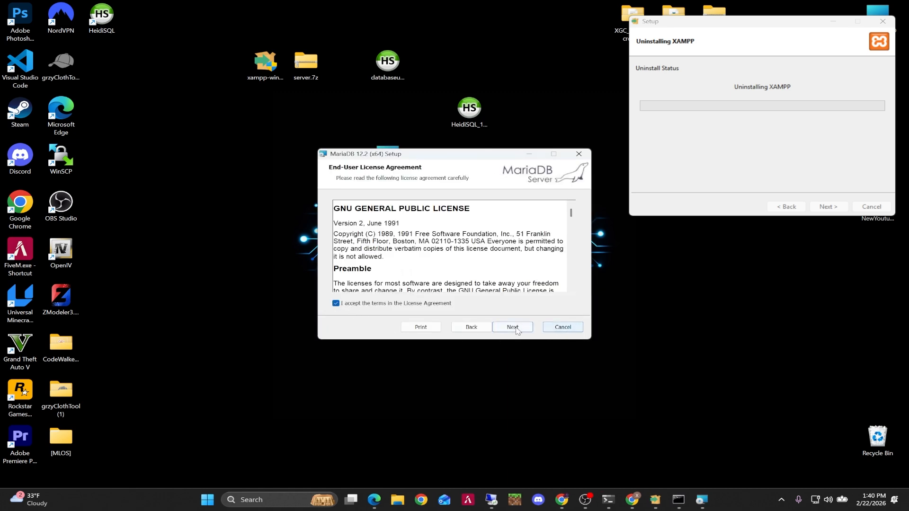
pyautogui.click(517, 328)
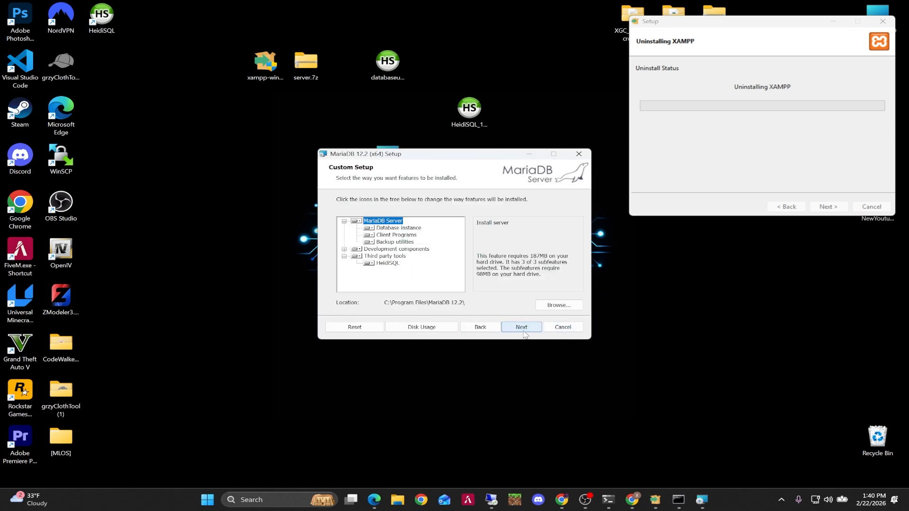
pyautogui.click(523, 330)
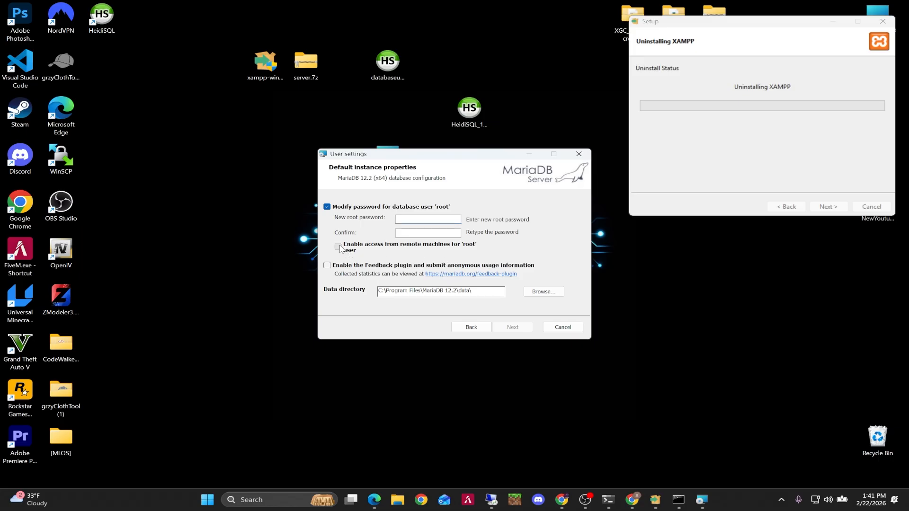
# Turn off modifying the root password, install MariaDB 12.2 and finish the setup wizard.
pyautogui.click(327, 207)
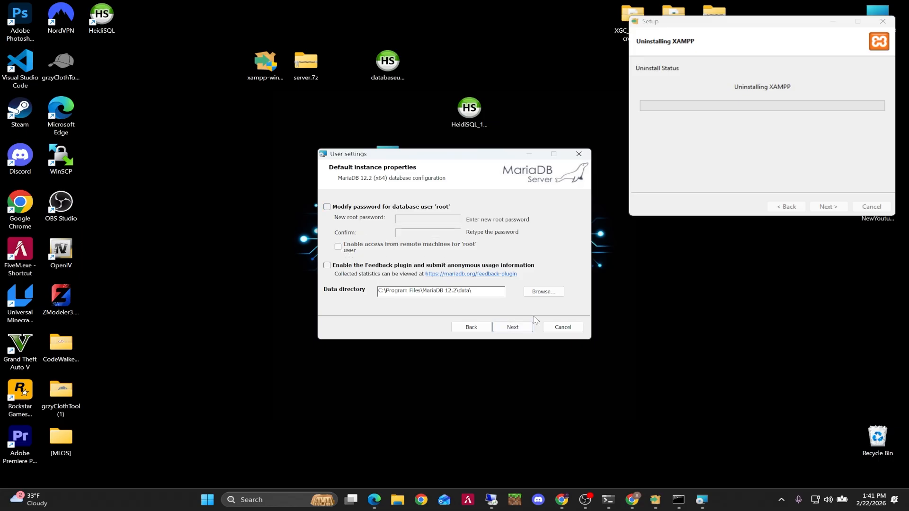
pyautogui.click(513, 328)
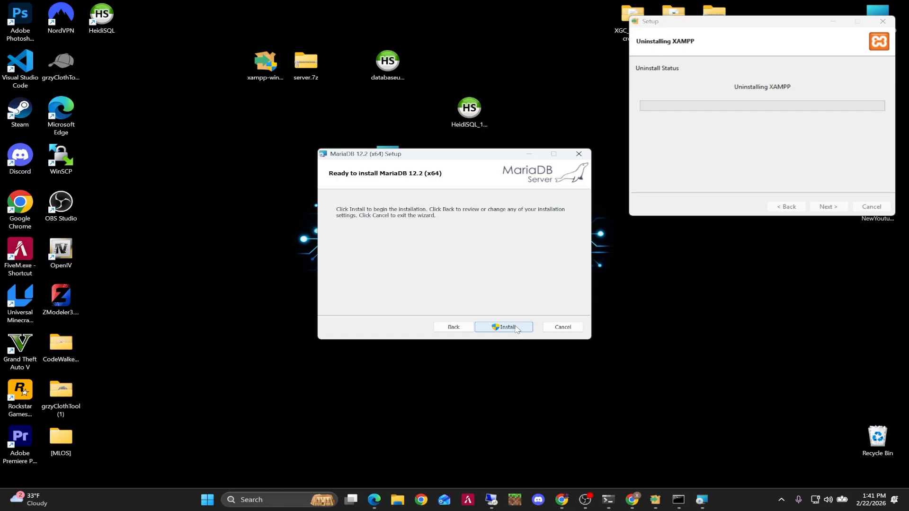
pyautogui.click(517, 331)
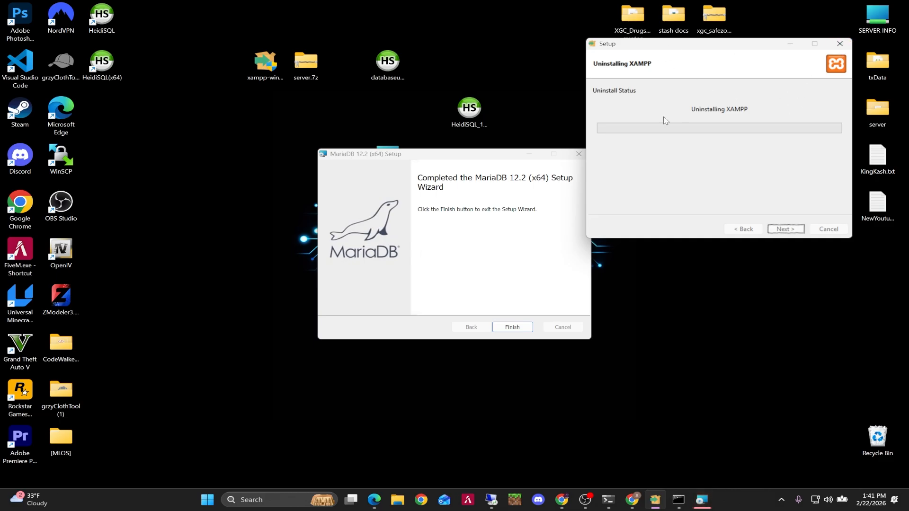
pyautogui.moveTo(647, 47); pyautogui.dragTo(660, 32)
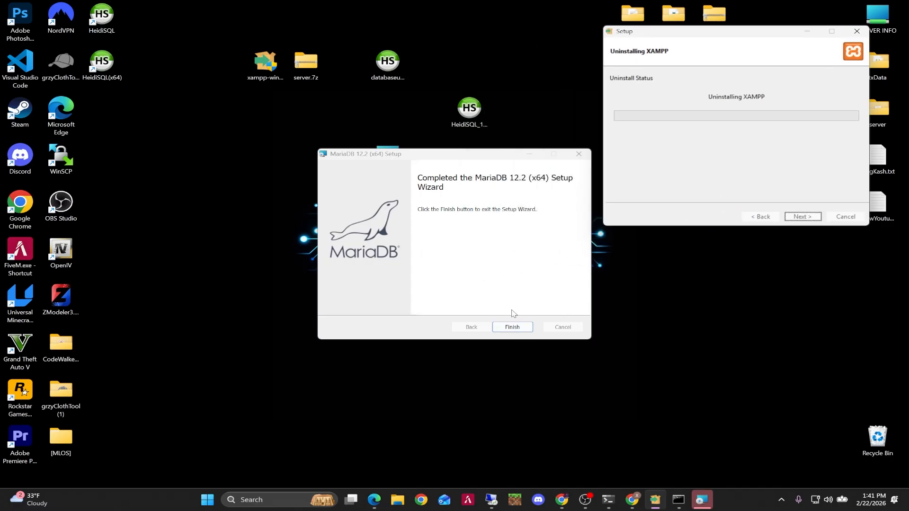
pyautogui.click(513, 327)
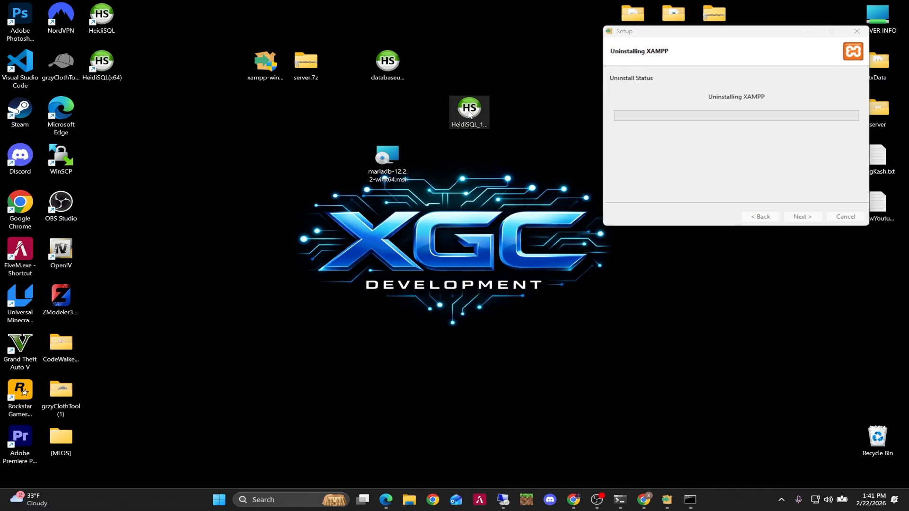
# Move the MariaDB installer icon on the desktop and launch HeidiSQL (x64).
pyautogui.moveTo(384, 174); pyautogui.dragTo(217, 90)
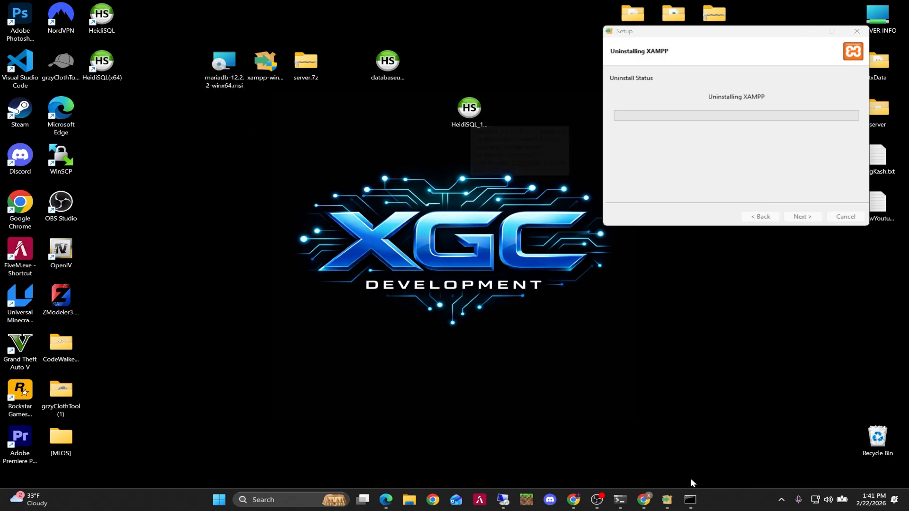
pyautogui.doubleClick(103, 63)
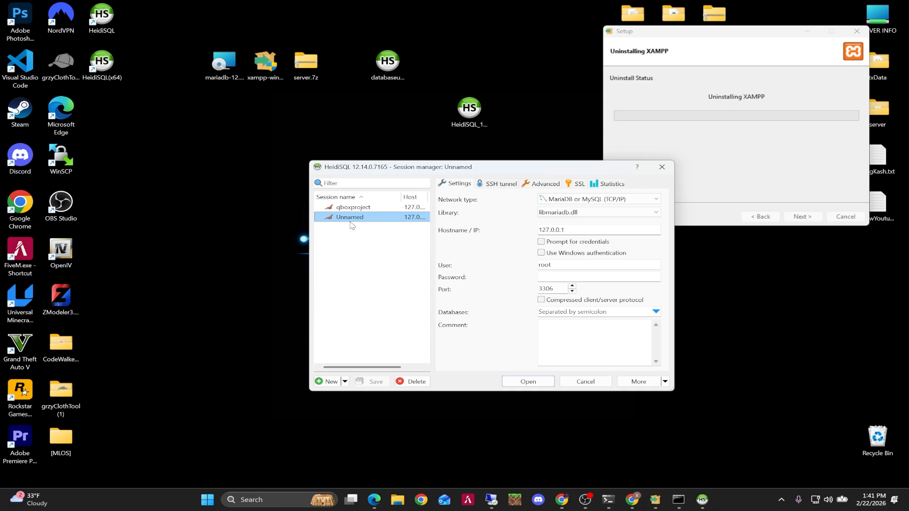
# Open the Unnamed session to inspect the new MariaDB server's databases, then close HeidiSQL.
pyautogui.doubleClick(350, 219)
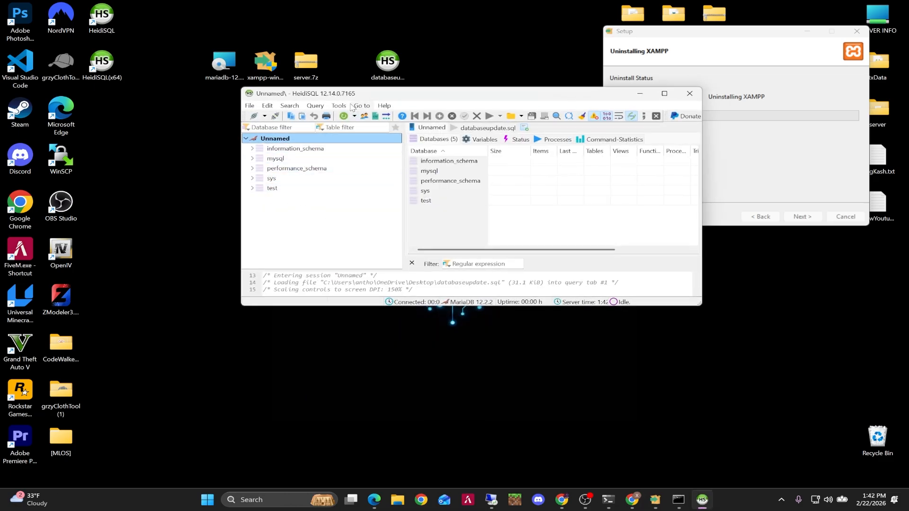
pyautogui.moveTo(350, 96); pyautogui.dragTo(416, 190)
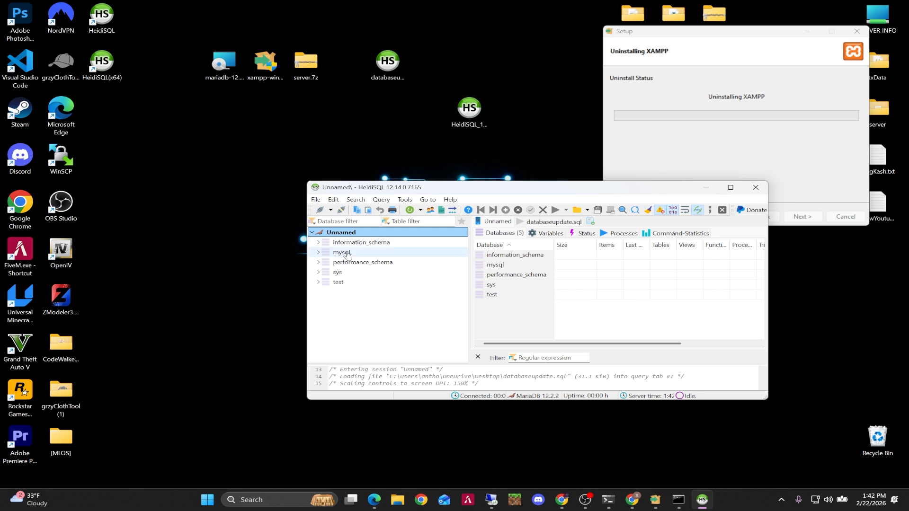
pyautogui.click(756, 188)
# Open databaseupdate.sql with HeidiSQL 12.15.0.7171, making it the default app for .sql files.
pyautogui.doubleClick(394, 90)
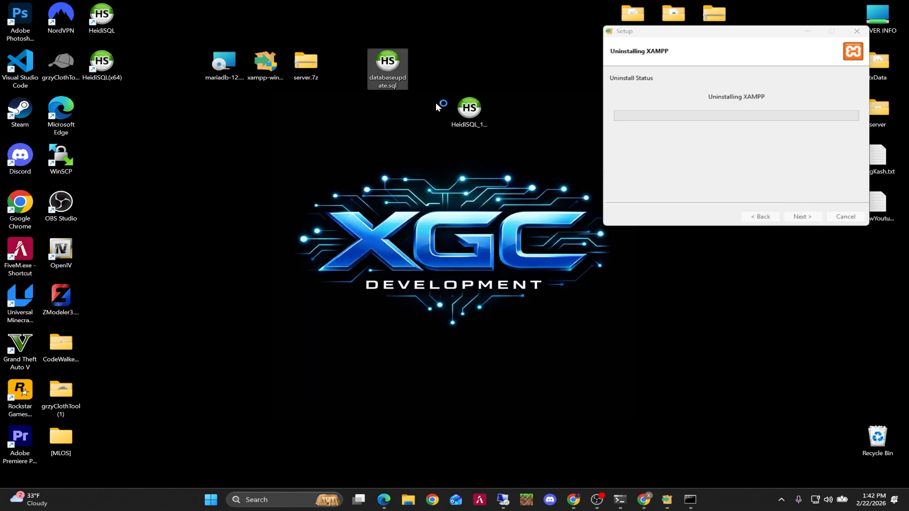
pyautogui.click(664, 169)
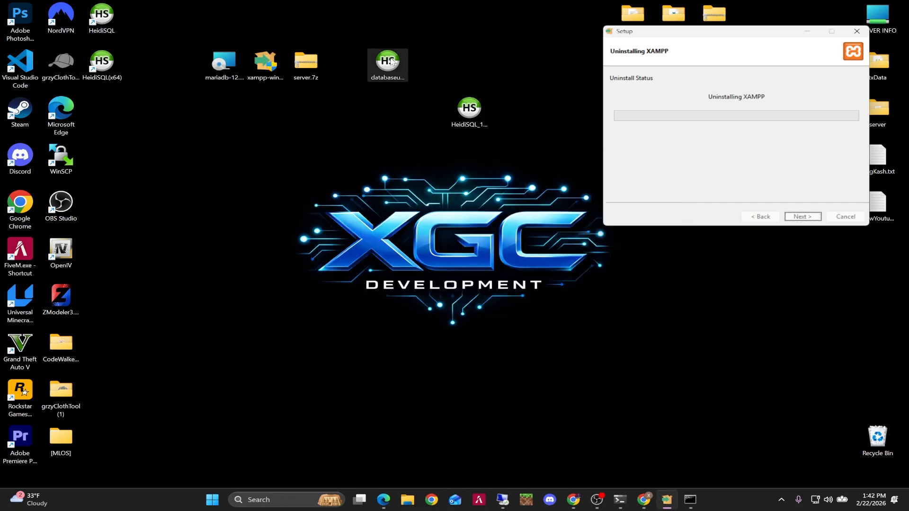
pyautogui.rightClick(394, 61)
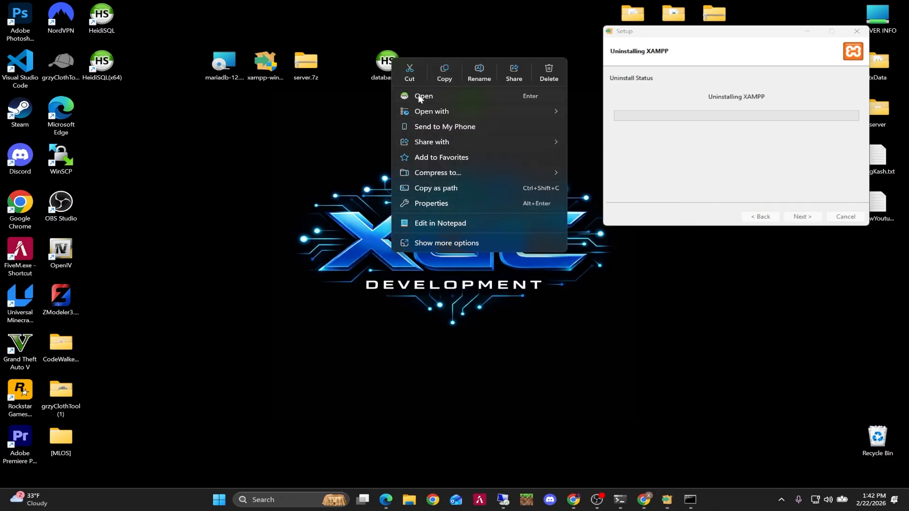
pyautogui.click(389, 80)
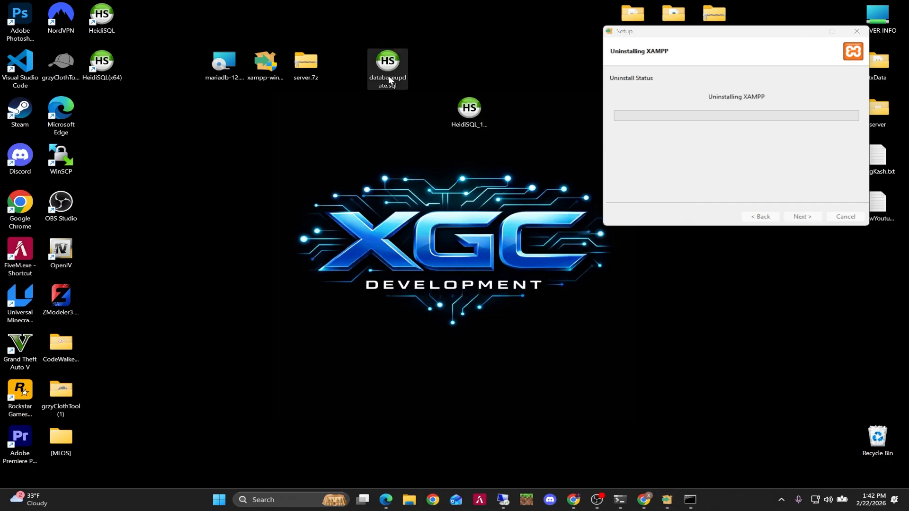
pyautogui.rightClick(390, 68)
pyautogui.moveTo(438, 119)
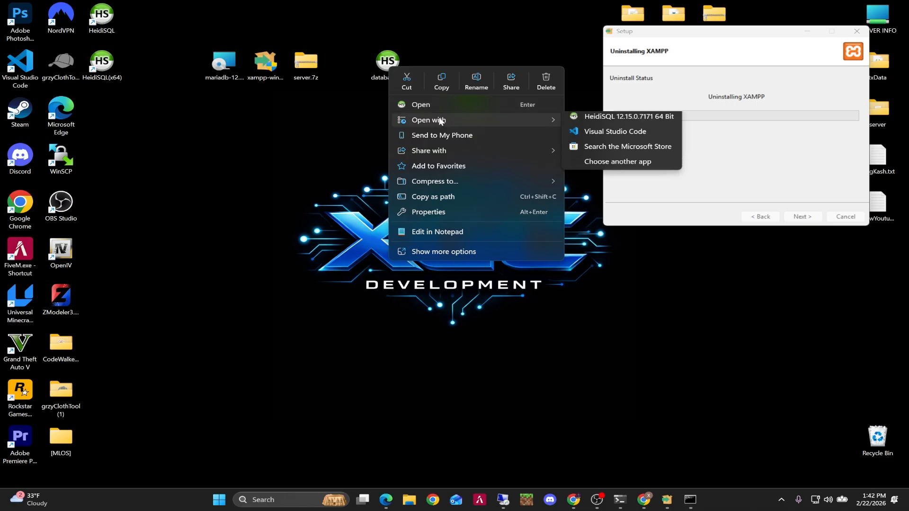
pyautogui.click(612, 167)
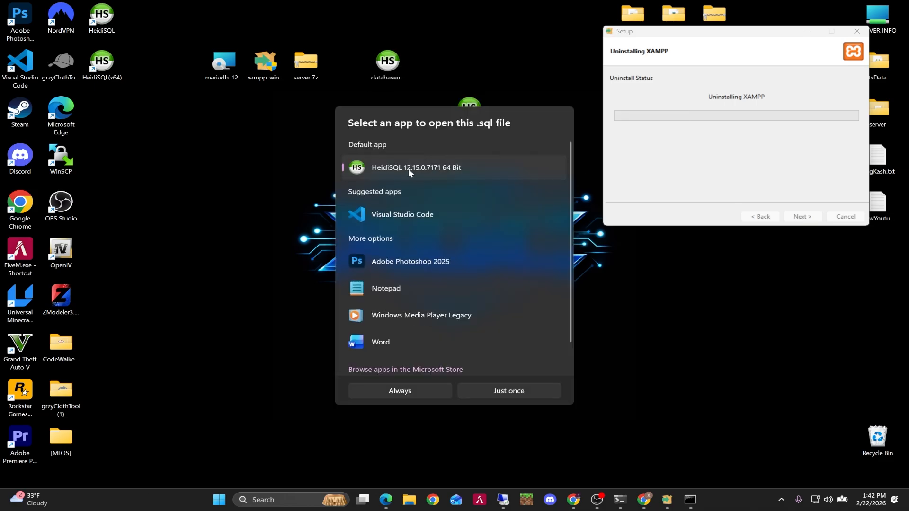
pyautogui.click(398, 391)
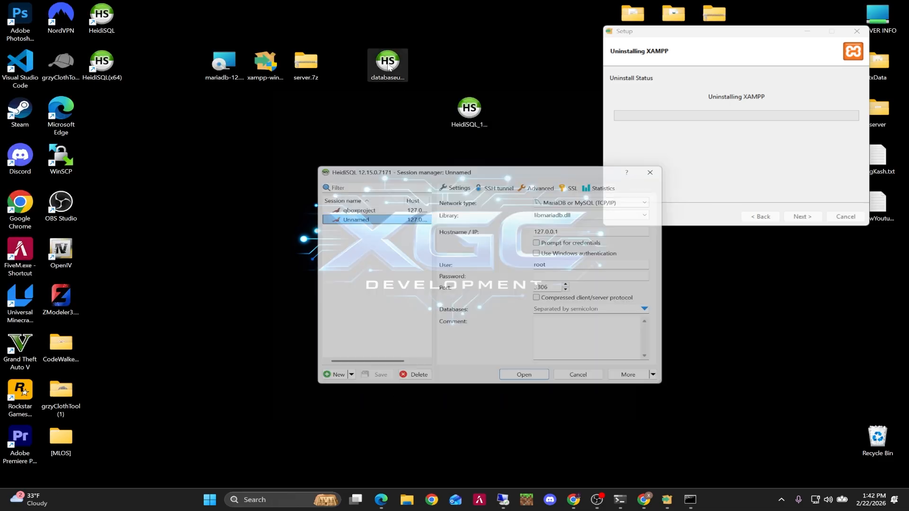
# Connect to the Unnamed session, execute the loaded databaseupdate.sql script, and close HeidiSQL.
pyautogui.doubleClick(351, 218)
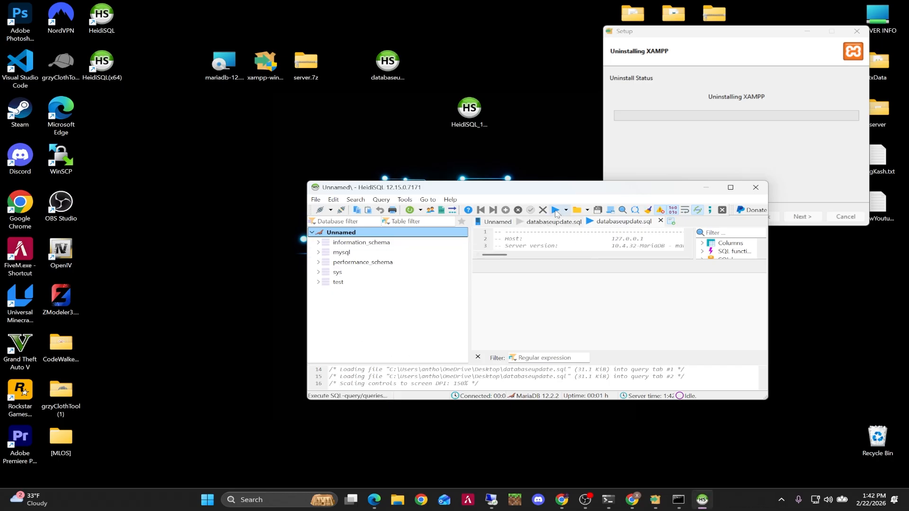
pyautogui.click(556, 210)
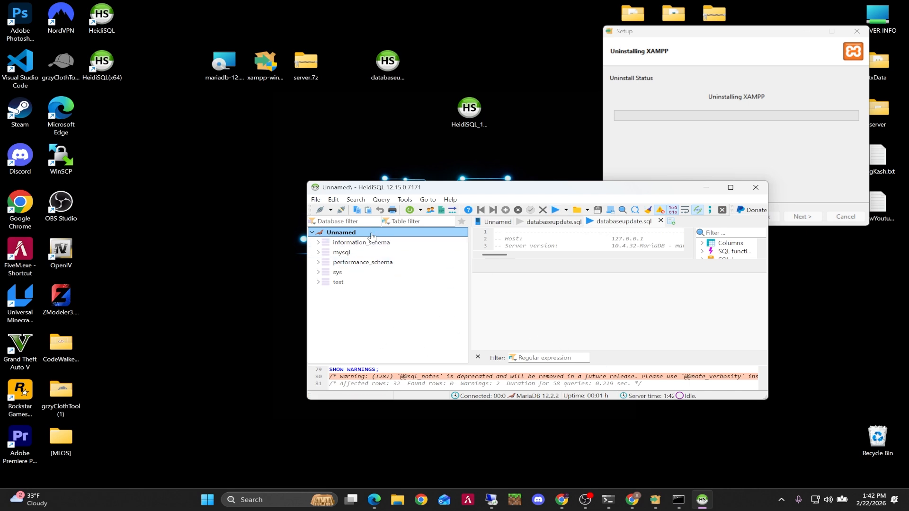
pyautogui.click(756, 188)
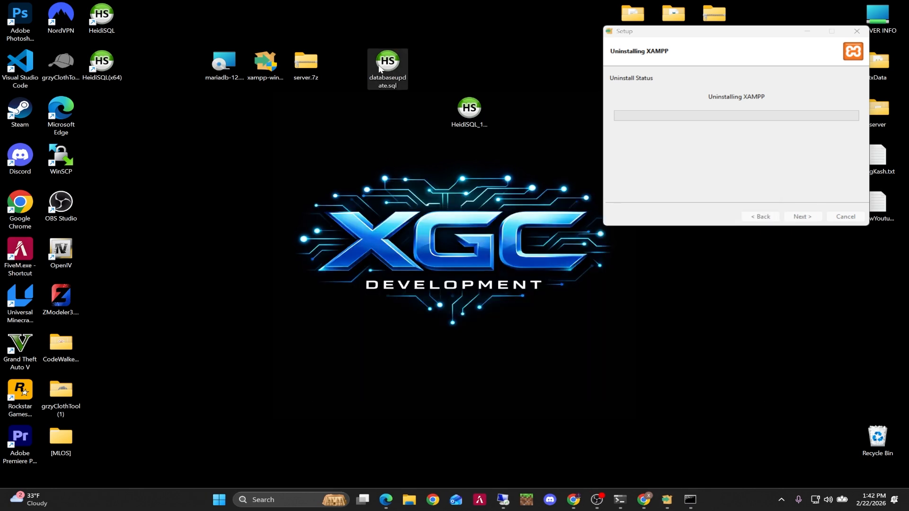
# Launch HeidiSQL (x64), open the Unnamed session to check the qbox_9b4536 database, and minimize the window.
pyautogui.click(101, 64)
pyautogui.doubleClick(101, 65)
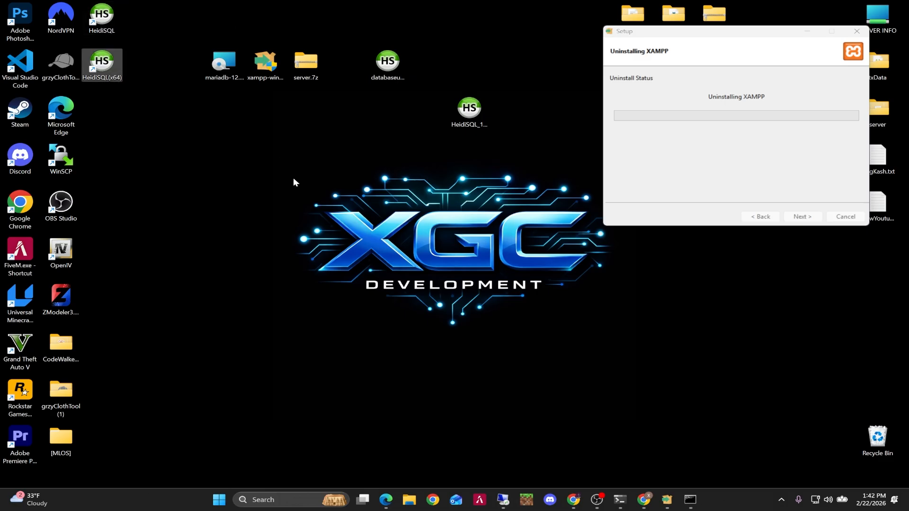
pyautogui.doubleClick(359, 222)
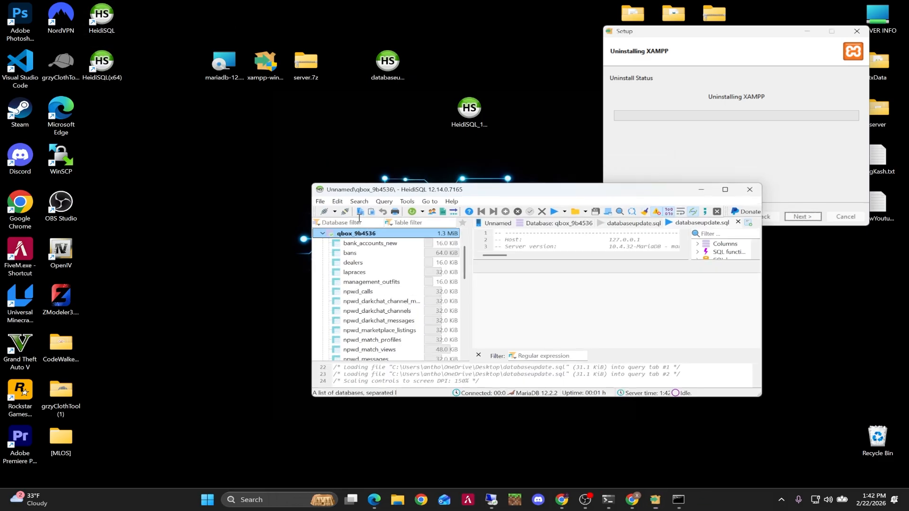
pyautogui.click(318, 233)
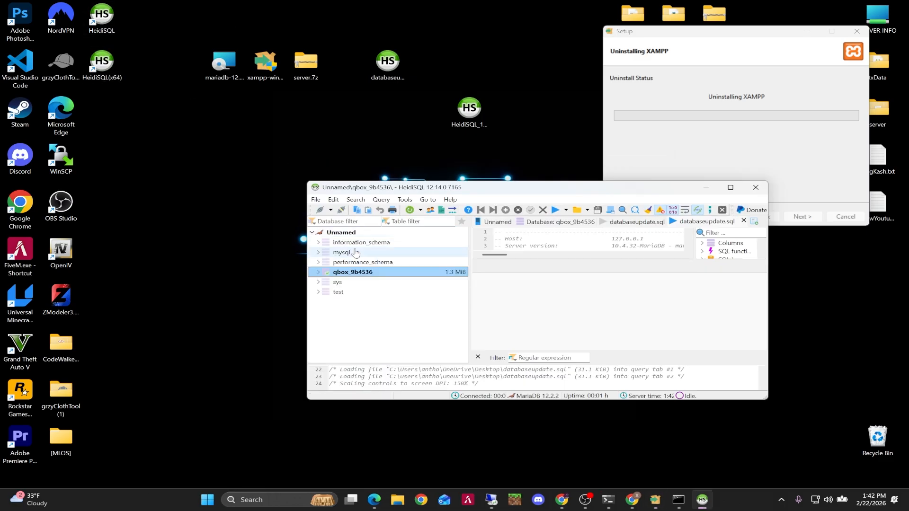
pyautogui.click(318, 273)
pyautogui.click(707, 188)
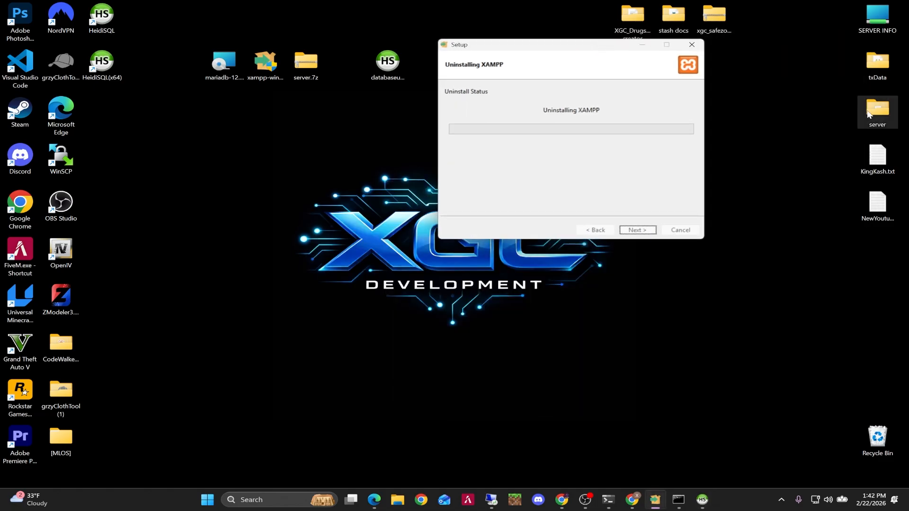
# Open the server folder on the desktop and launch FXServer.exe.
pyautogui.doubleClick(869, 113)
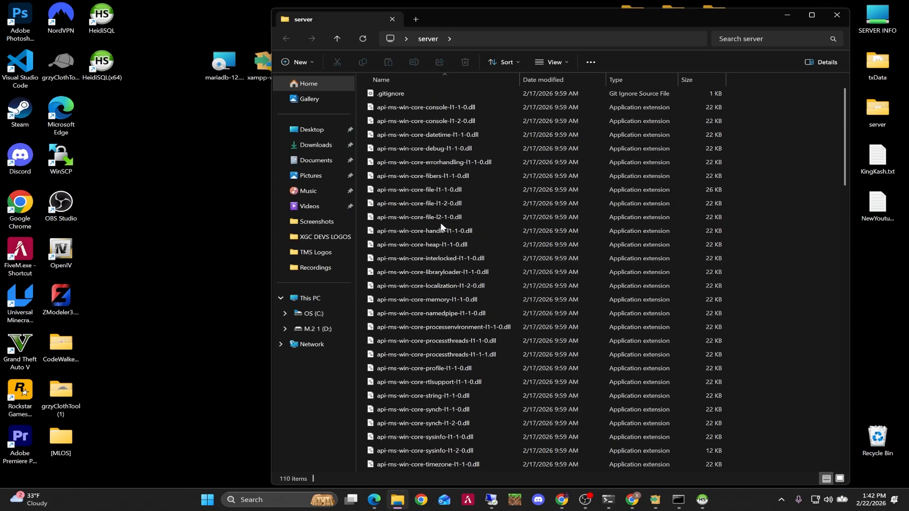
pyautogui.scroll(-17, 441, 227)
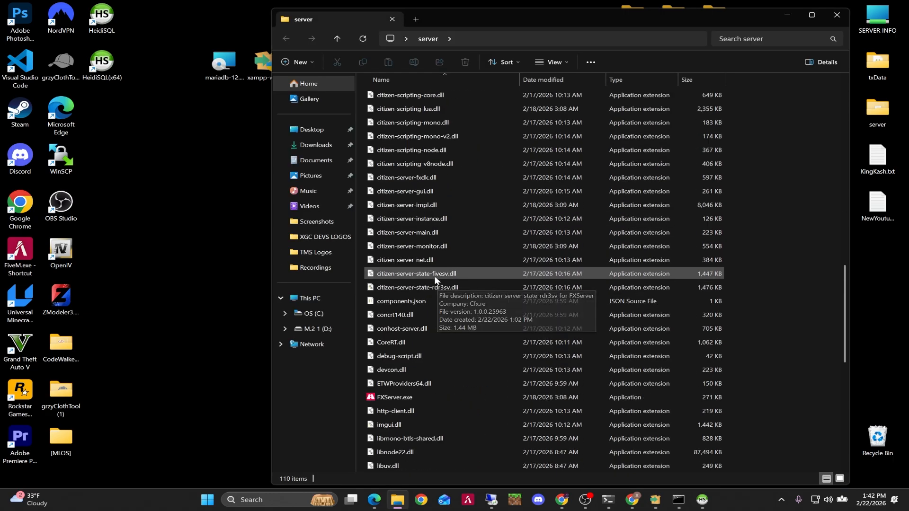
pyautogui.scroll(-3, 436, 279)
pyautogui.doubleClick(417, 273)
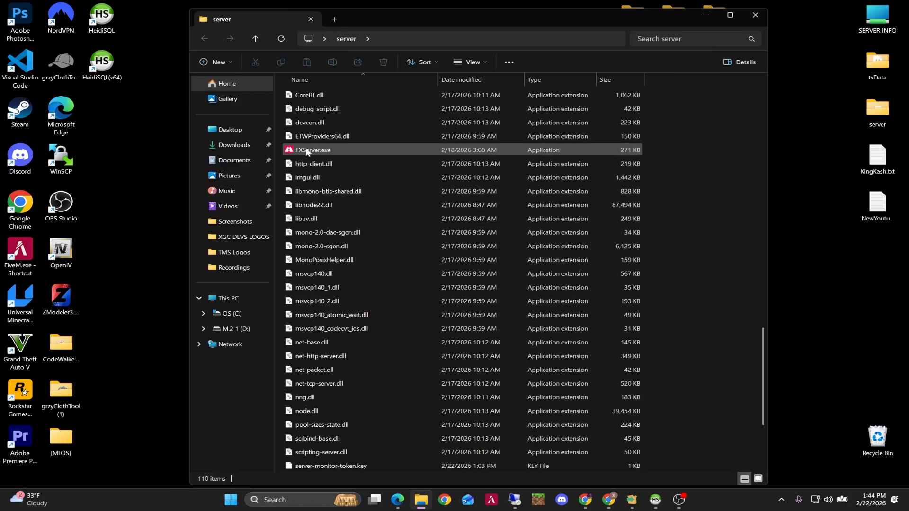
pyautogui.doubleClick(337, 151)
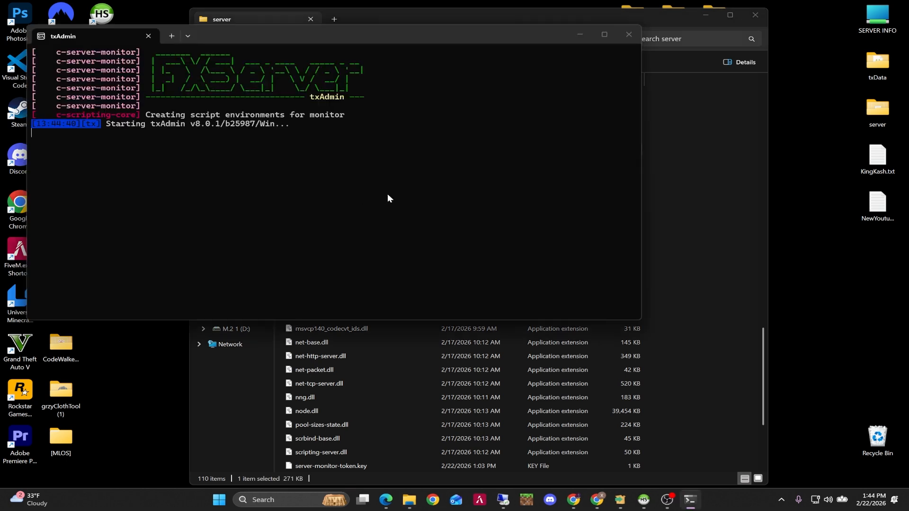